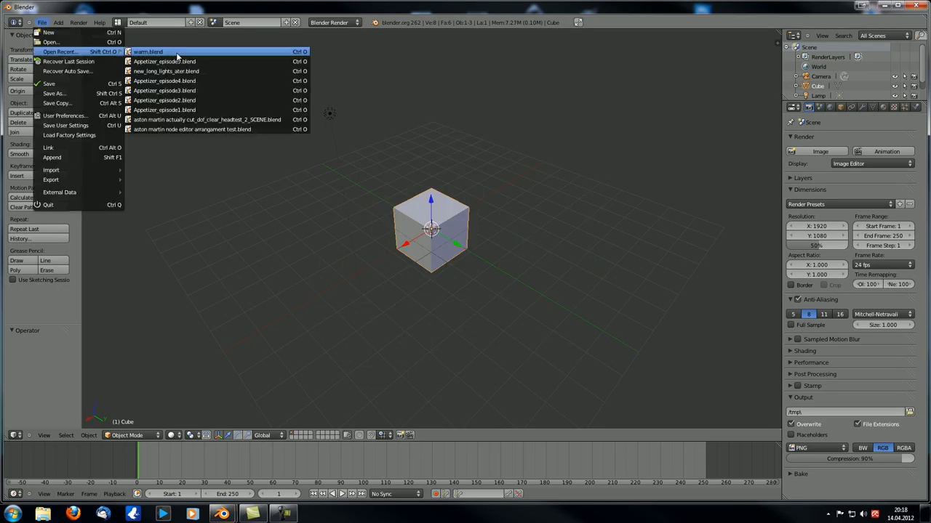
Load Appetizer_episode5.blend from the recent files and look over the table scene
click(194, 60)
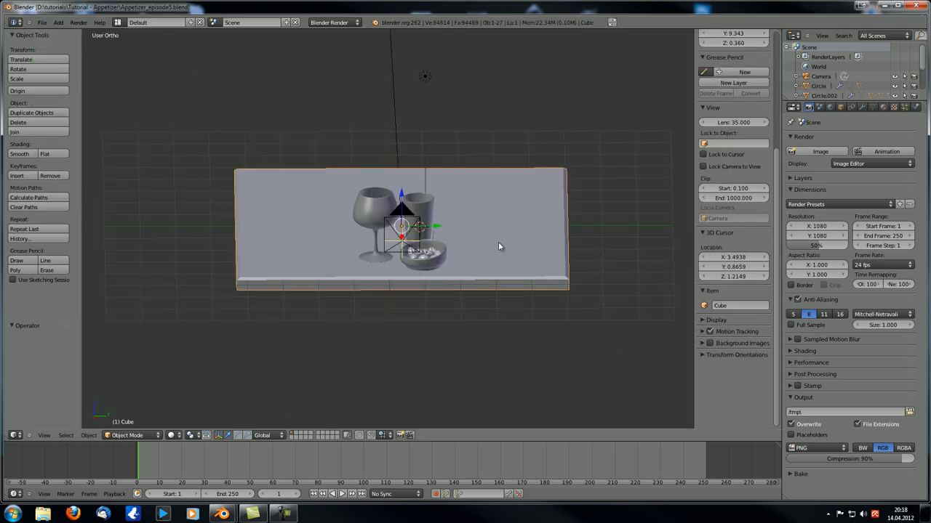
scroll(431, 246, up, 3)
scroll(394, 187, up, 3)
scroll(394, 186, down, 6)
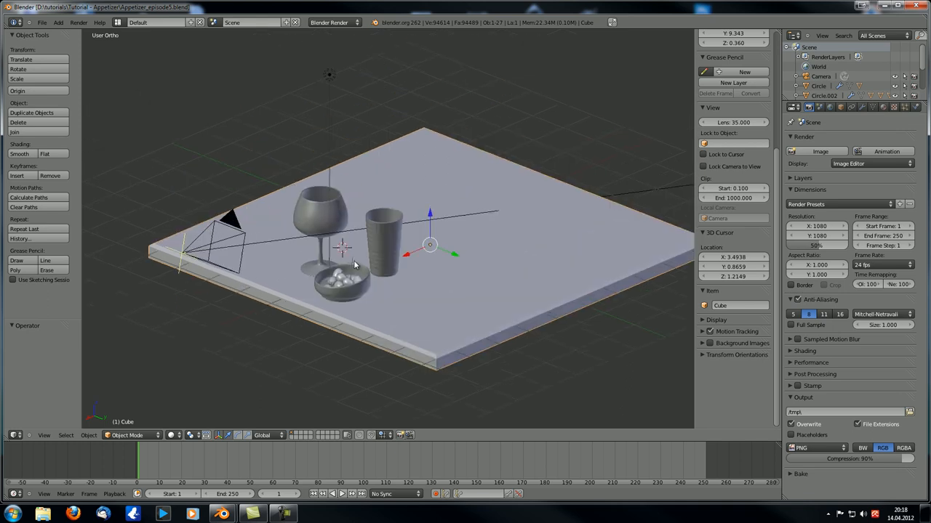
mouse_move(394, 186)
middle_down()
mouse_move(425, 267)
mouse_move(405, 263)
middle_up()
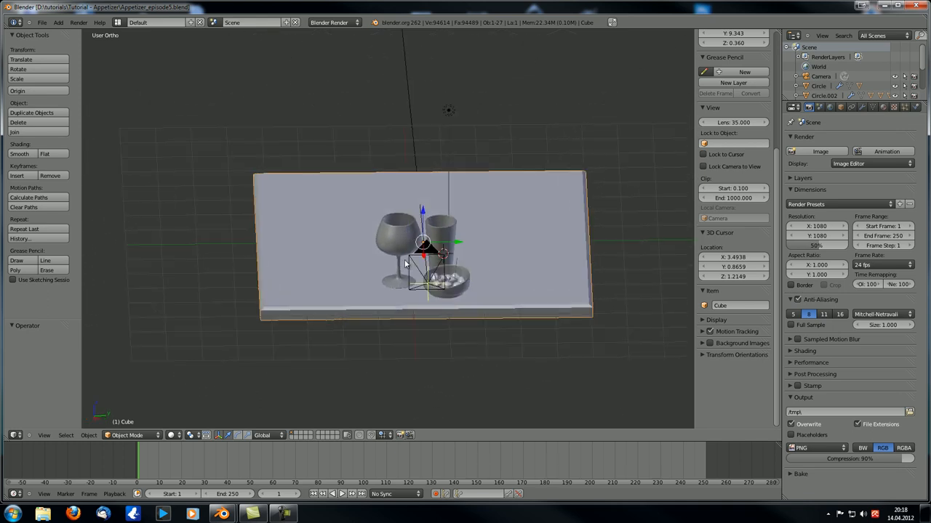
Render the glasses and bowl from the camera, inspect the shadows, and return to the 3D scene
key(KP_0)
key(F12)
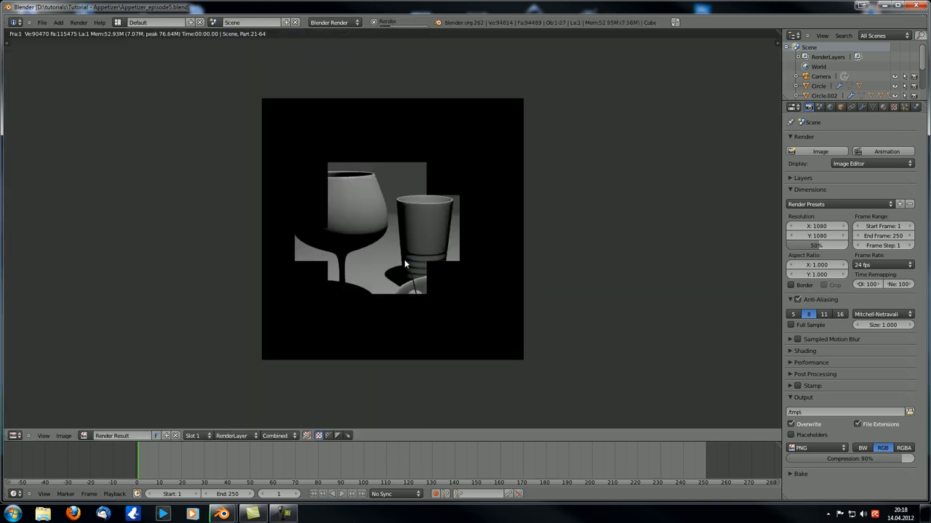
scroll(419, 272, up, 2)
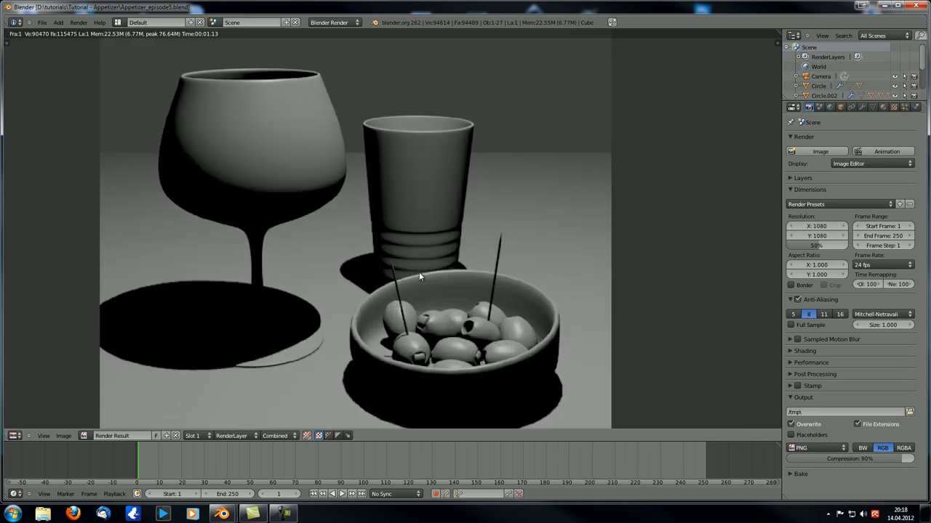
scroll(419, 272, down, 1)
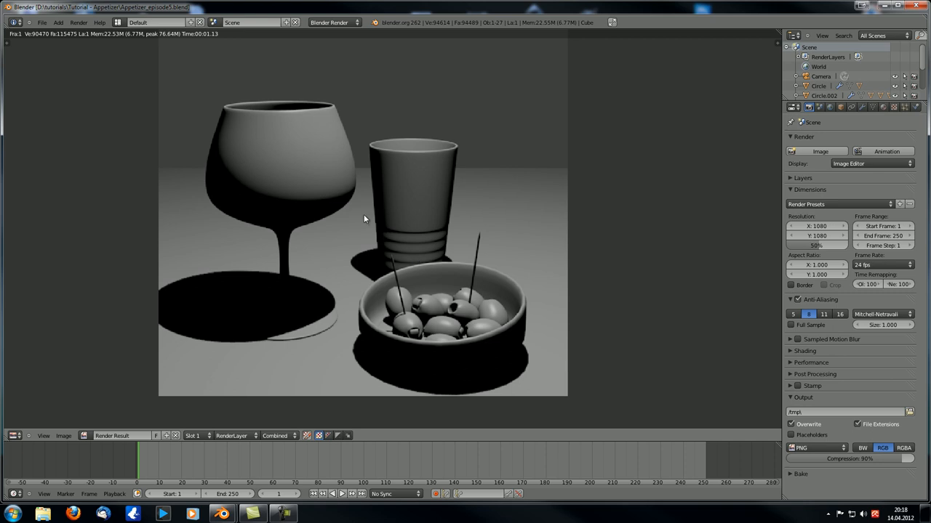
scroll(363, 215, down, 2)
scroll(363, 215, up, 1)
scroll(369, 234, up, 1)
middle_drag(370, 234, 378, 244)
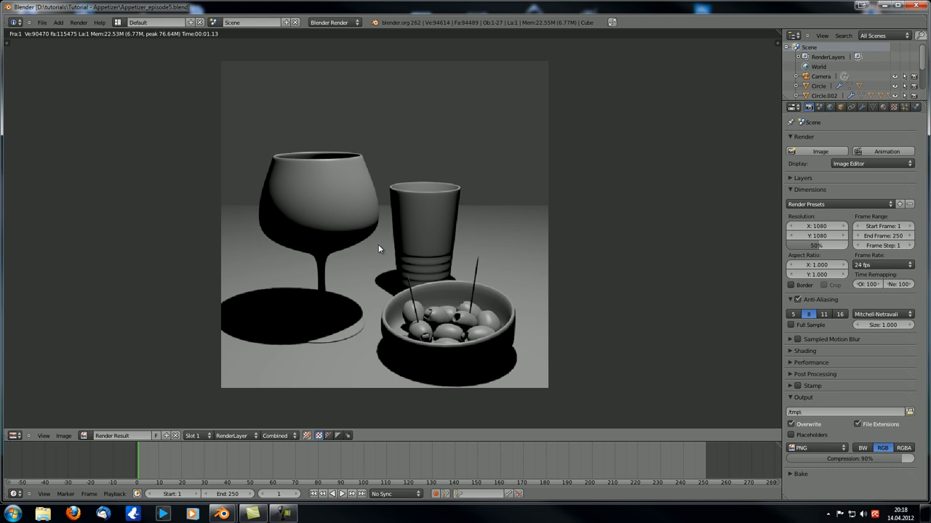
key(Escape)
scroll(346, 230, down, 4)
scroll(346, 230, down, 2)
Select the point lamp above the table and show its lamp properties
middle_drag(347, 230, 465, 219)
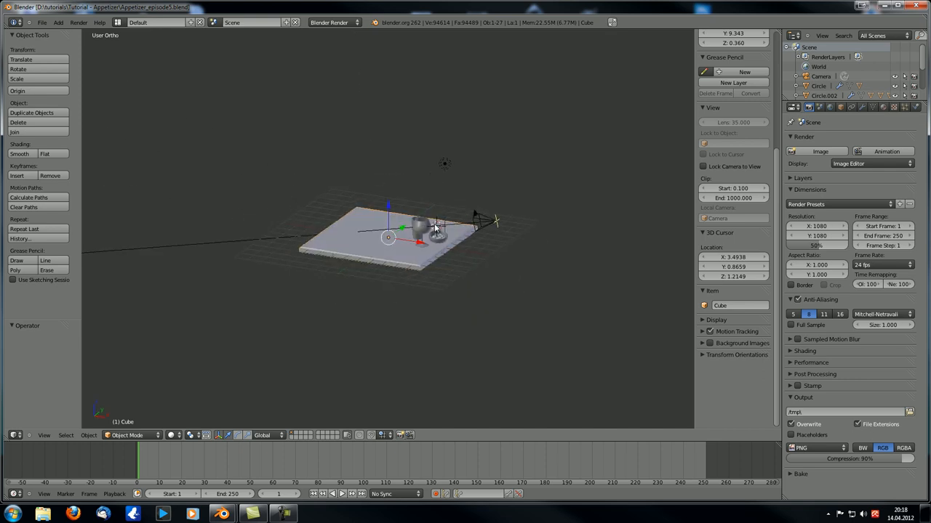
right_click(446, 164)
middle_drag(452, 165, 457, 207)
scroll(457, 207, up, 2)
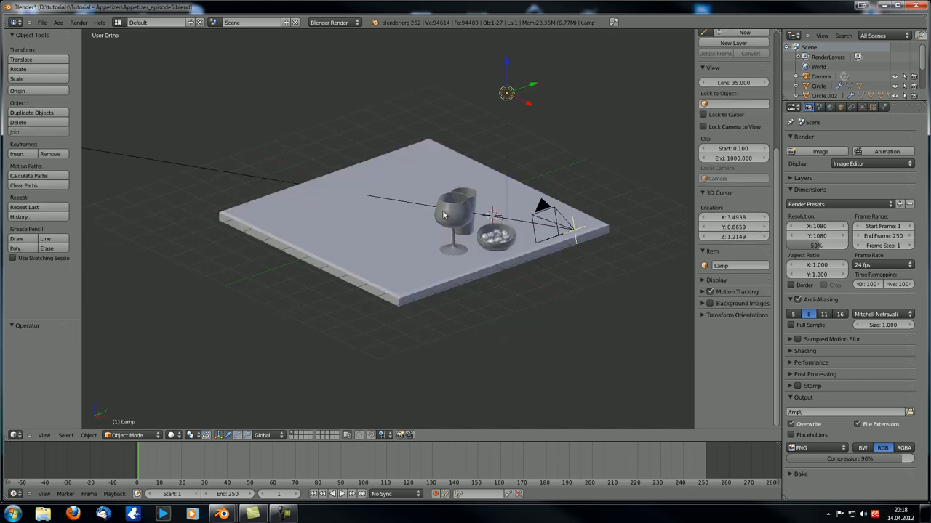
scroll(436, 233, up, 3)
middle_drag(406, 263, 372, 277)
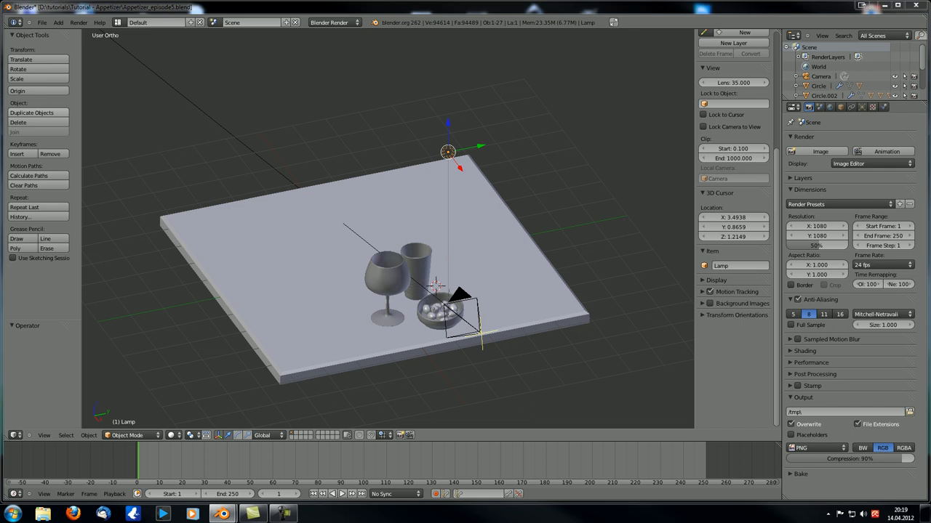
click(863, 107)
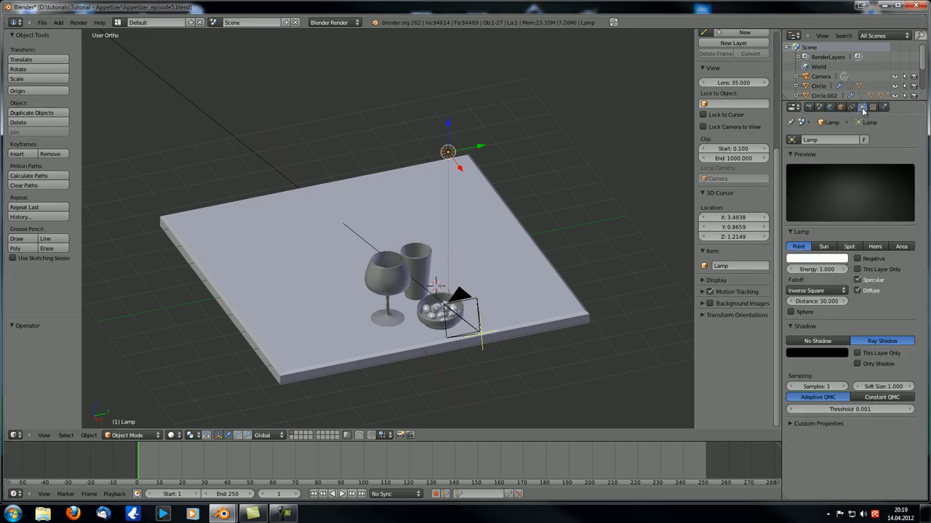
Set the lamp's Energy to 1.15
middle_drag(364, 240, 405, 192)
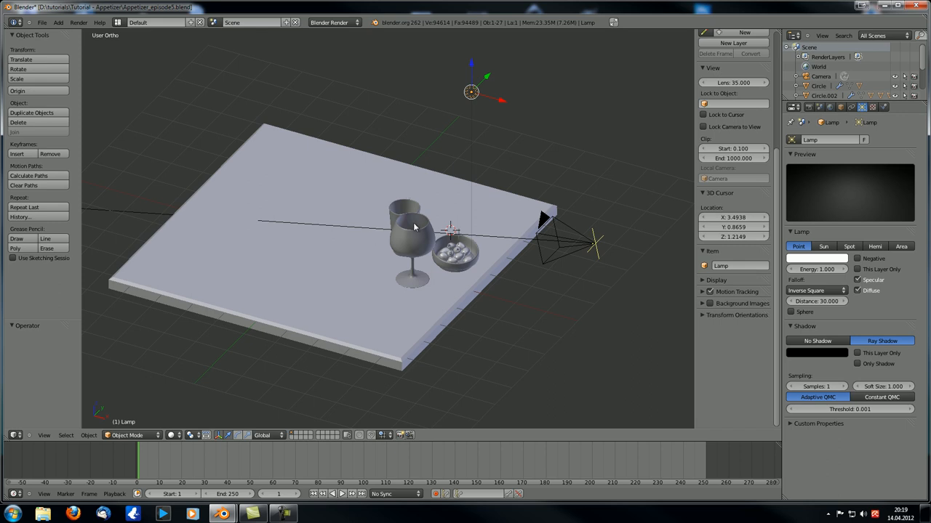
middle_drag(451, 207, 419, 197)
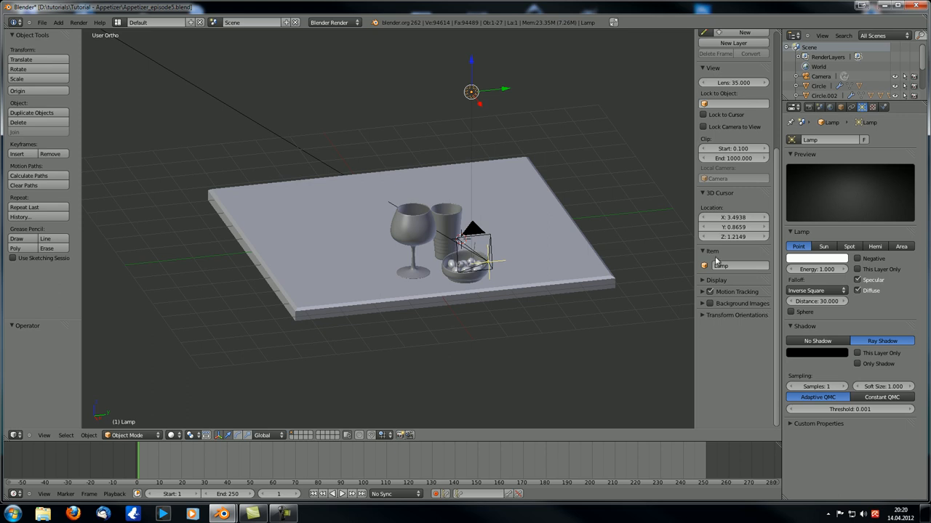
middle_drag(495, 288, 467, 288)
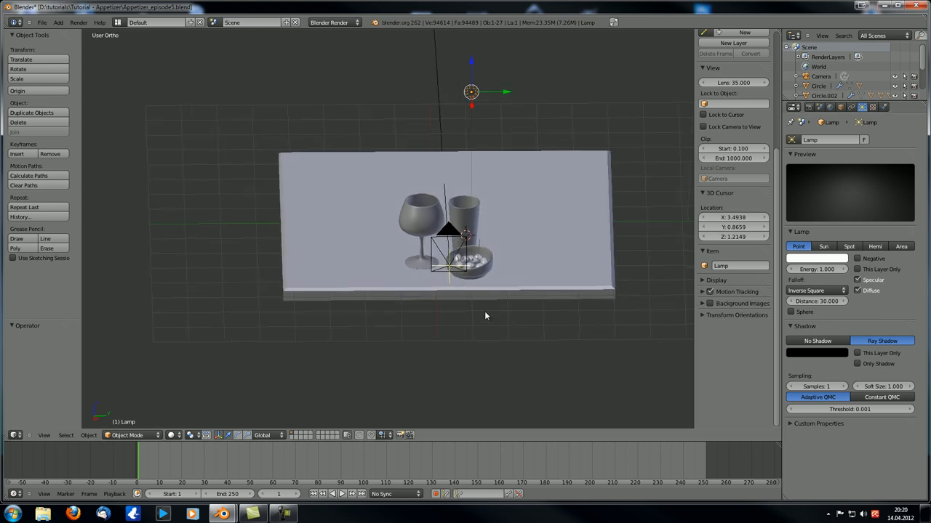
middle_drag(472, 306, 471, 308)
click(814, 269)
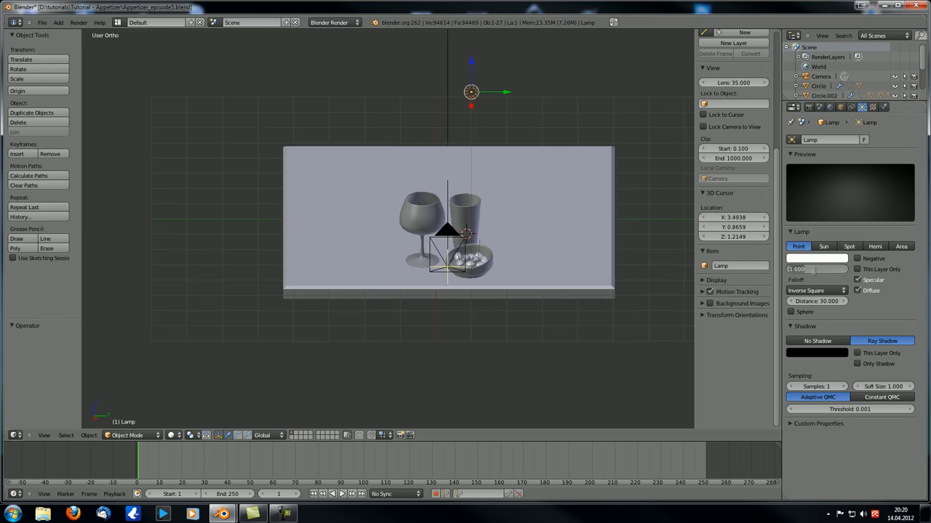
text(1.15)
key(Return)
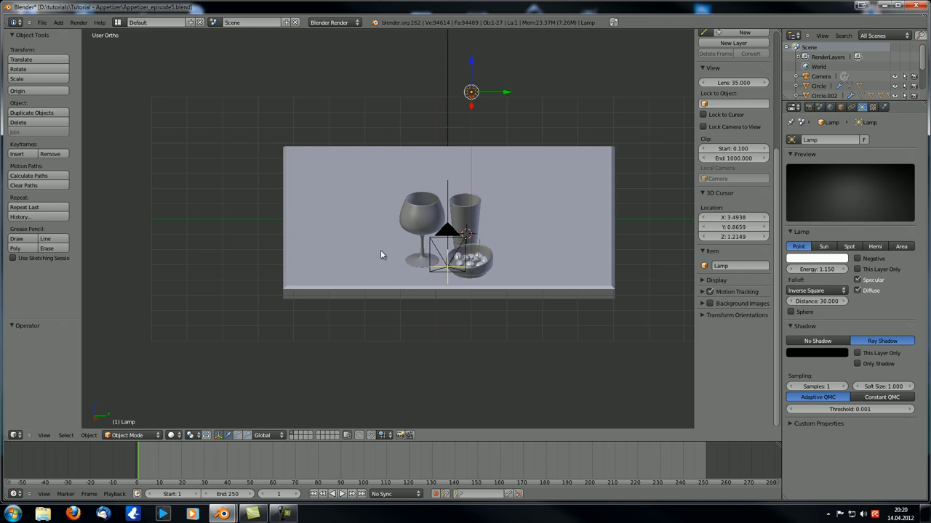
Switch the lamp type to Sun and check its colour is still plain white
click(824, 247)
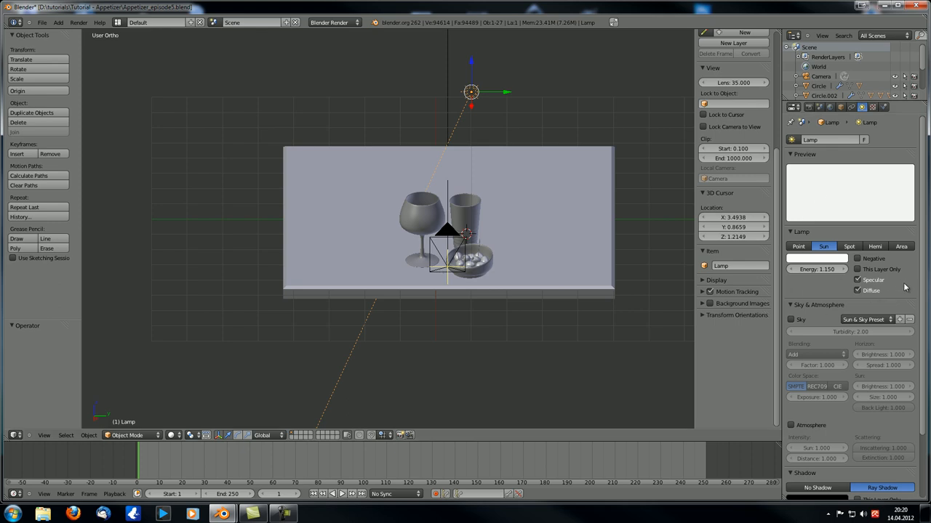
click(821, 259)
Collapse the Lamp and Sky & Atmosphere panels, leaving Shadow expanded
click(792, 233)
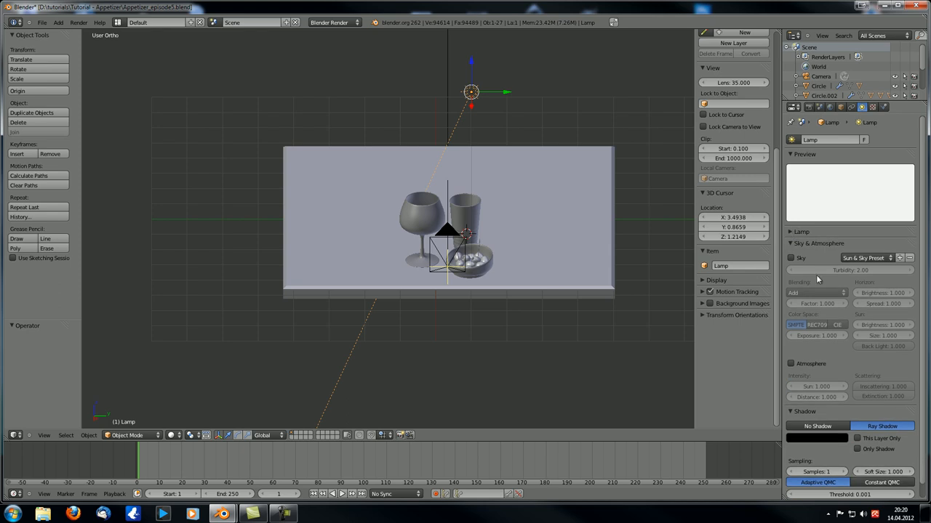
scroll(816, 276, down, 1)
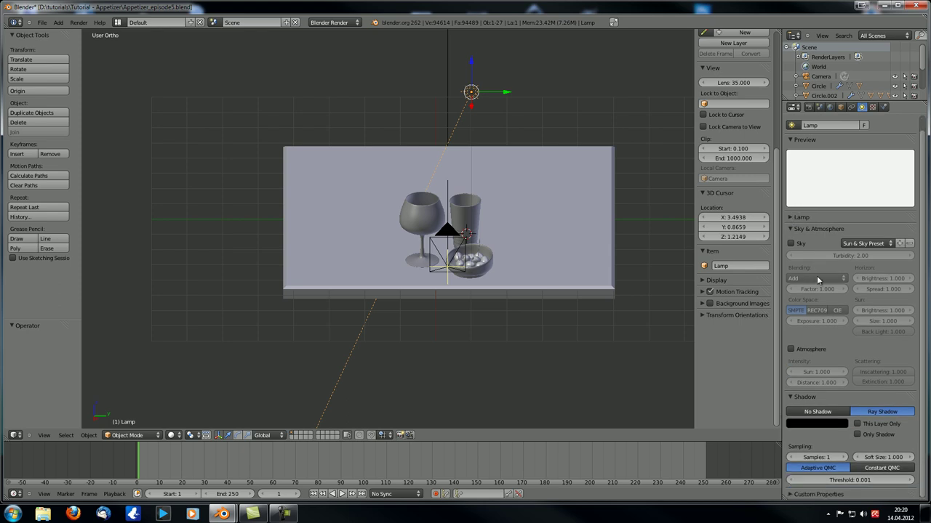
click(791, 230)
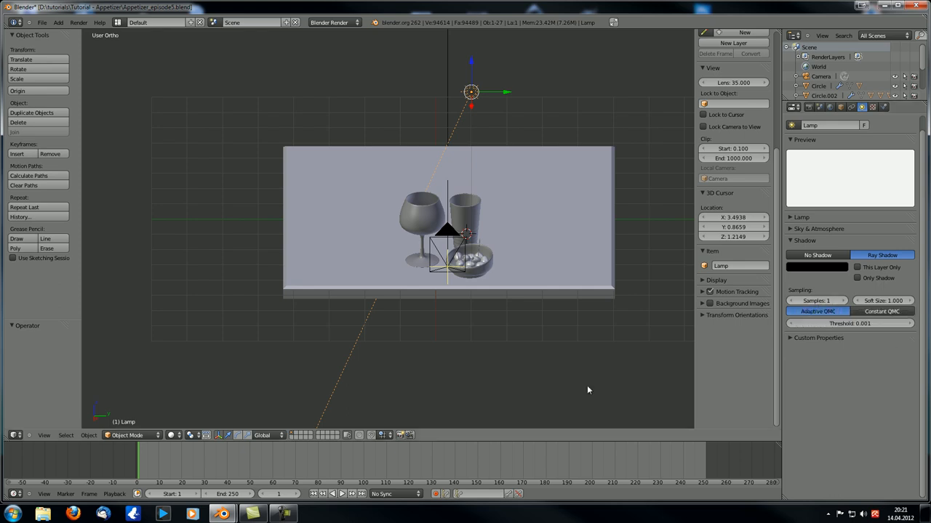
click(42, 515)
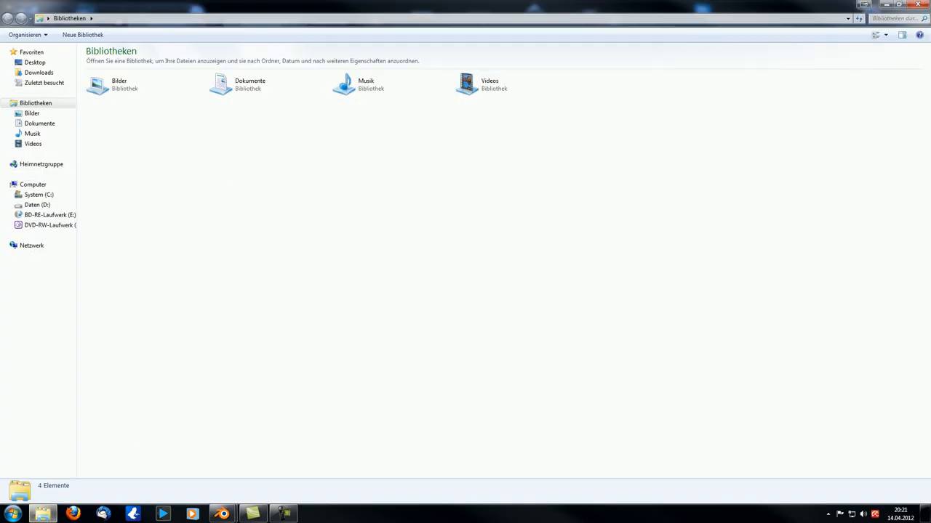
click(283, 514)
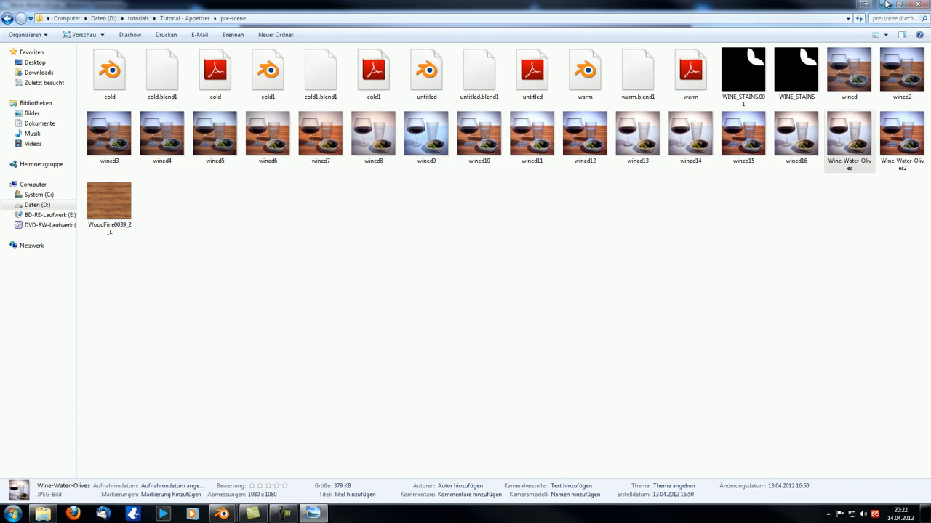
click(919, 6)
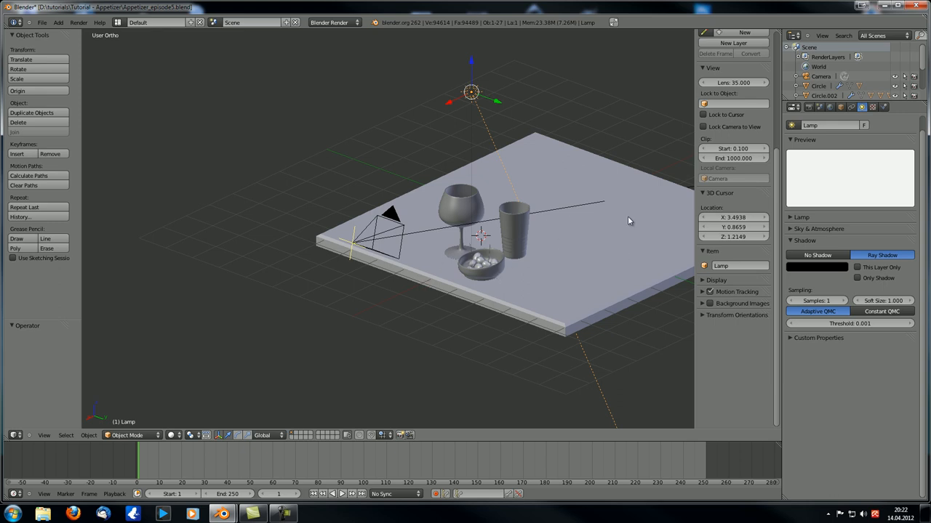
Set the ray shadow to 5 samples with soft size 2.000
mouse_move(314, 211)
middle_down()
mouse_move(458, 251)
mouse_move(509, 219)
middle_up()
double_click(816, 301)
key(Return)
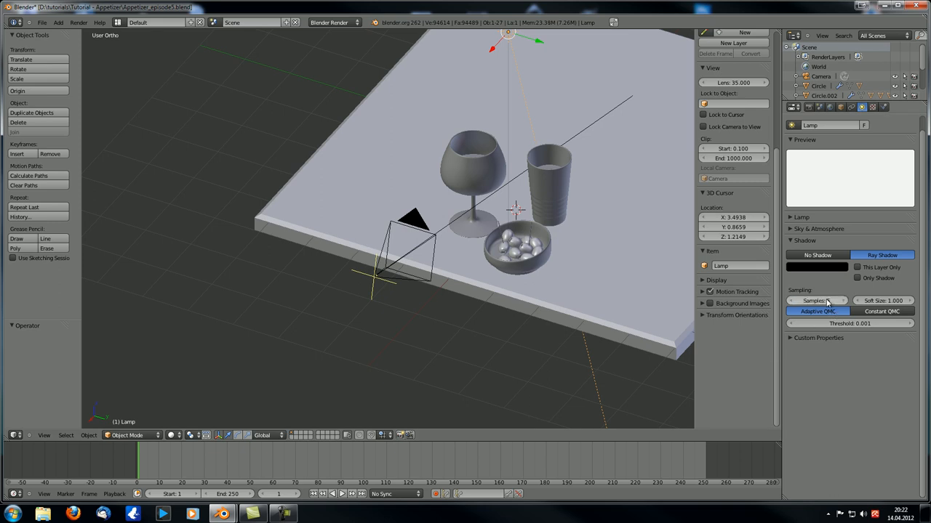
text(5)
key(Return)
double_click(883, 301)
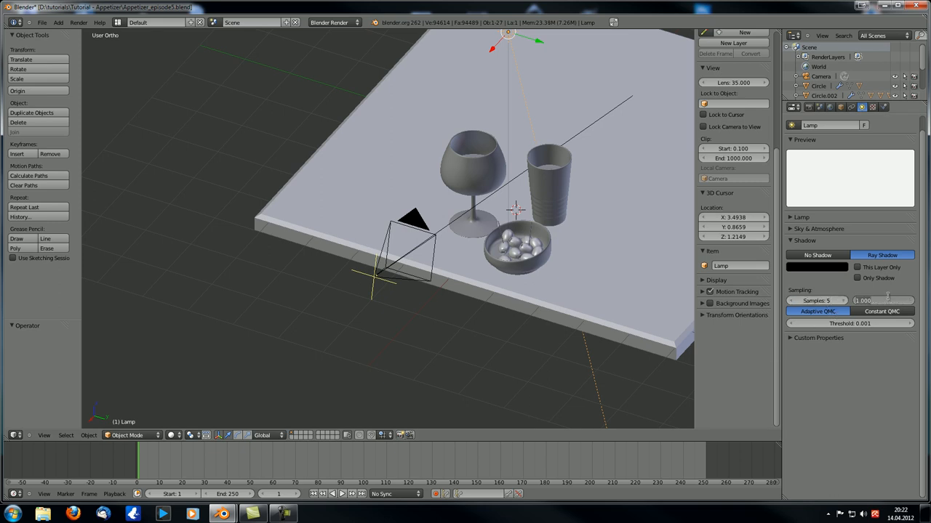
text(2)
key(Return)
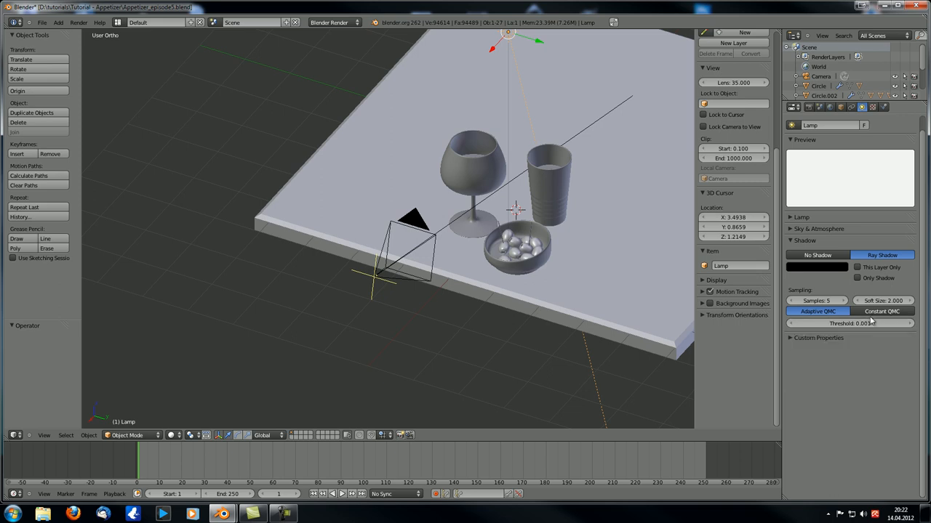
Set the shadow threshold to 0.100
drag(854, 328, 847, 328)
click(847, 324)
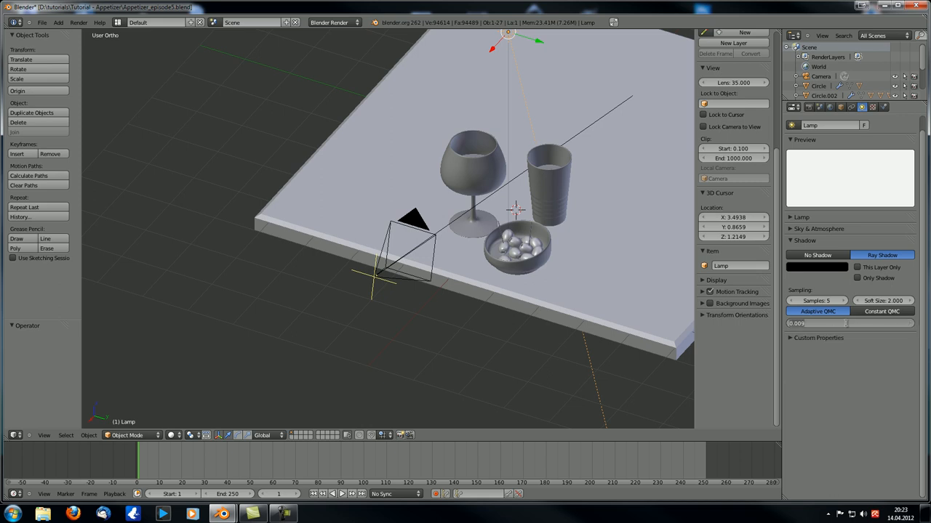
text(0.1)
key(Return)
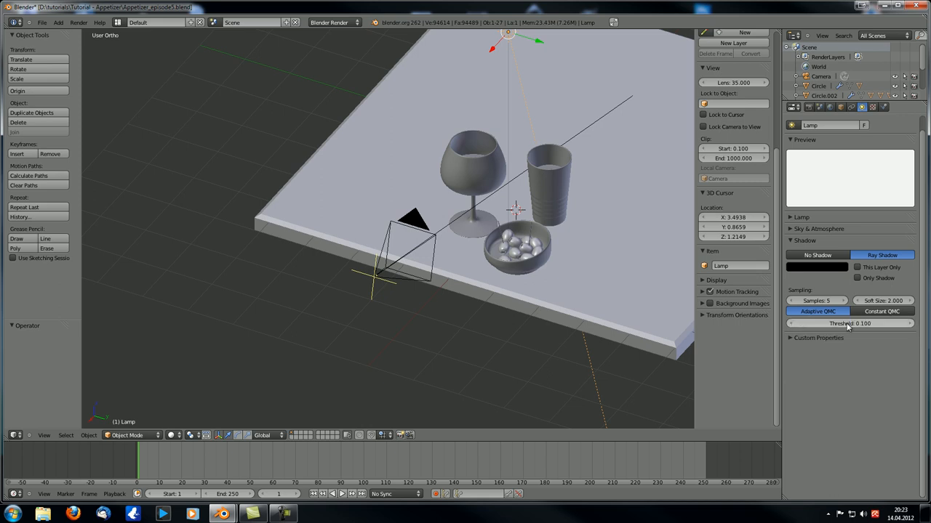
middle_drag(508, 303, 511, 296)
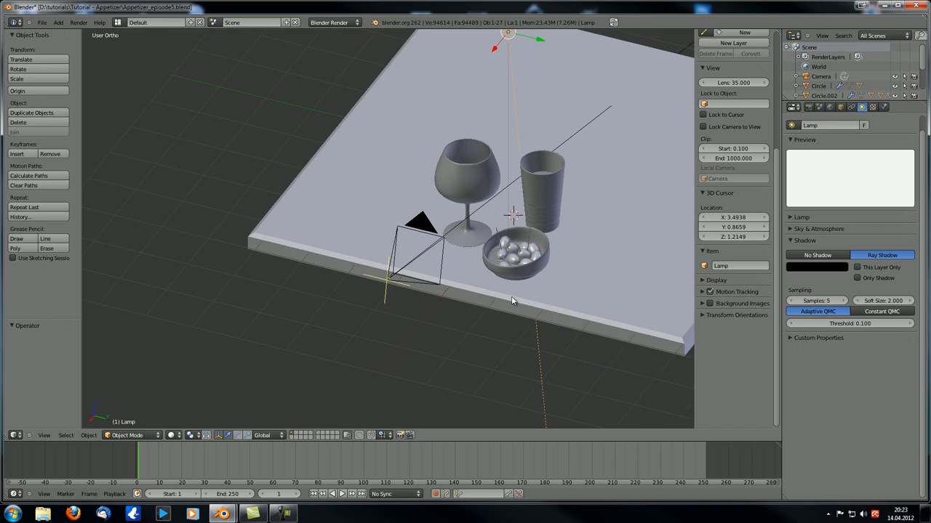
Enable Sky for the sun lamp with Mix blending
click(791, 241)
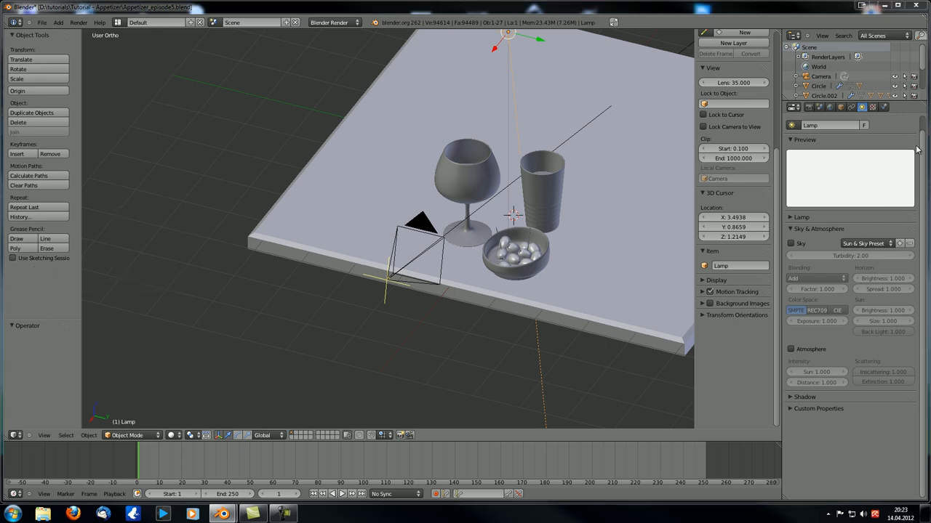
scroll(882, 231, up, 1)
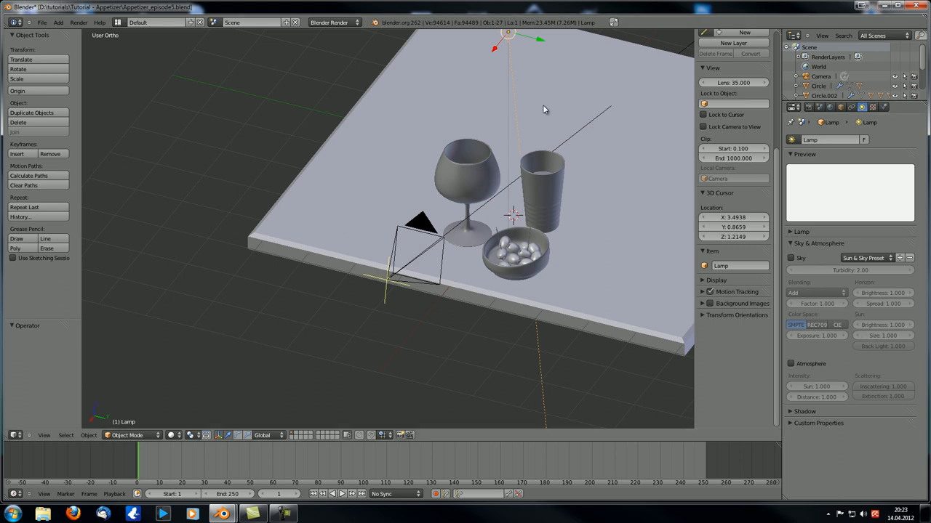
scroll(550, 127, down, 2)
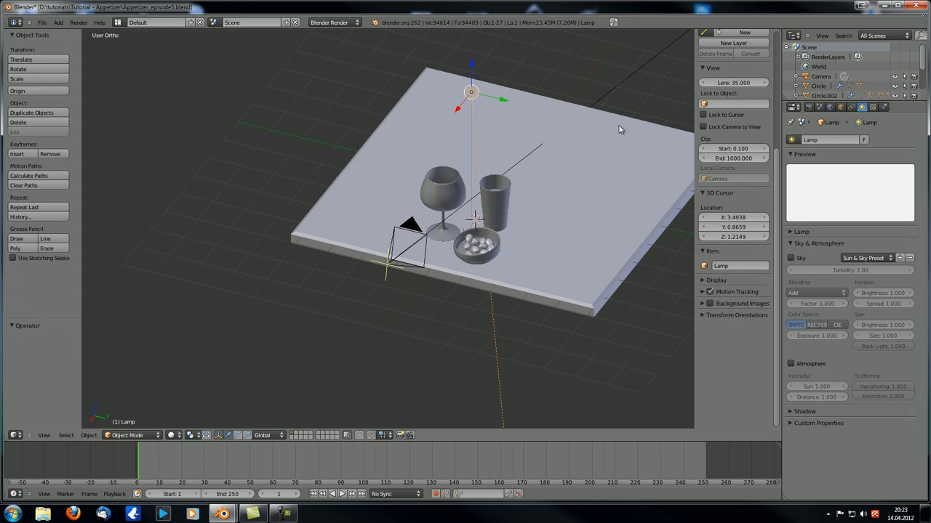
scroll(606, 135, up, 3)
shift+middle_drag(526, 197, 520, 179)
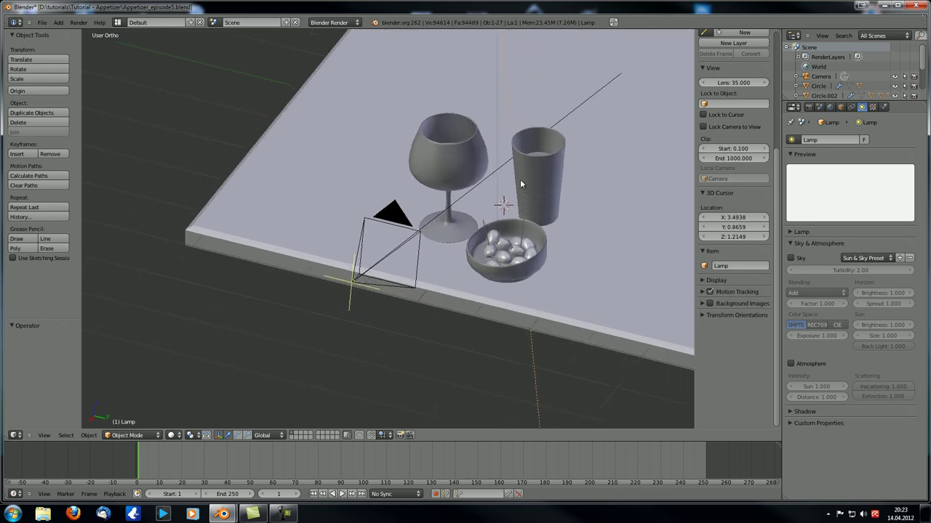
click(791, 258)
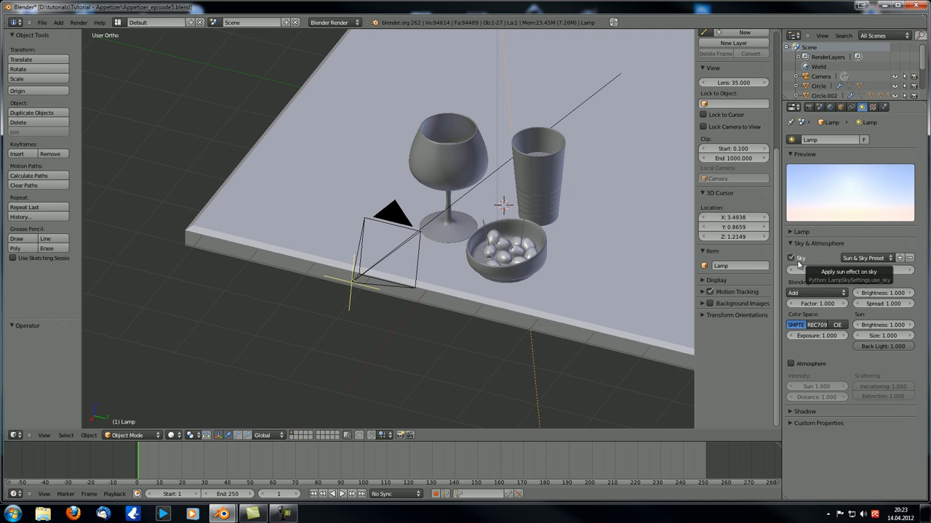
click(814, 293)
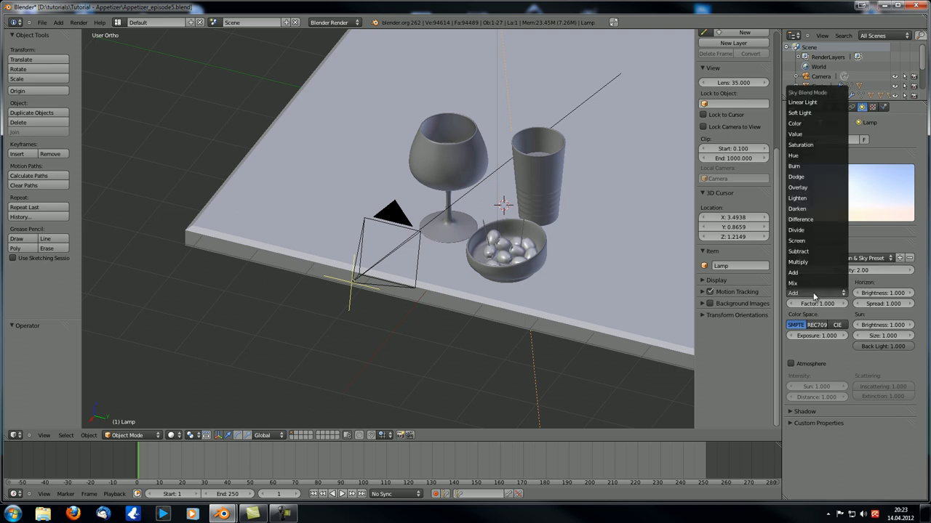
click(813, 283)
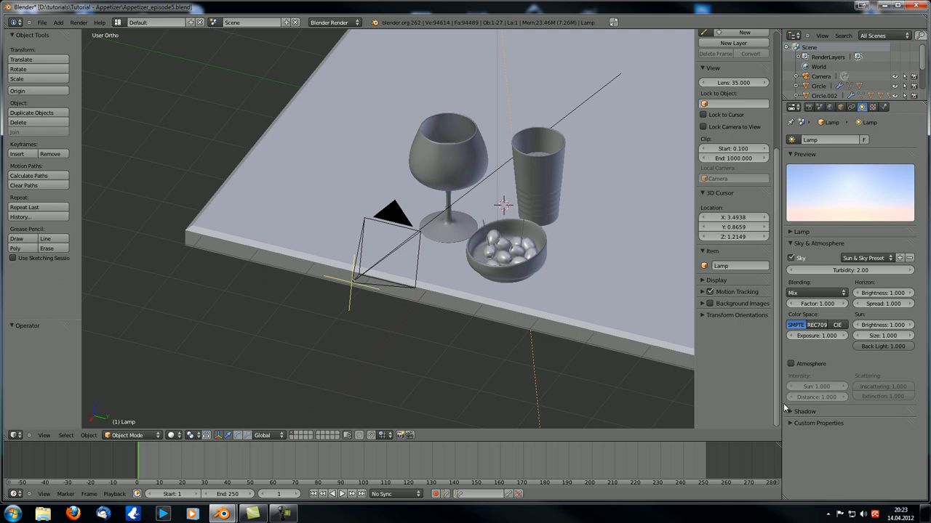
Use CIE colour space with sun brightness 0.2, then fold the sky settings away
click(842, 326)
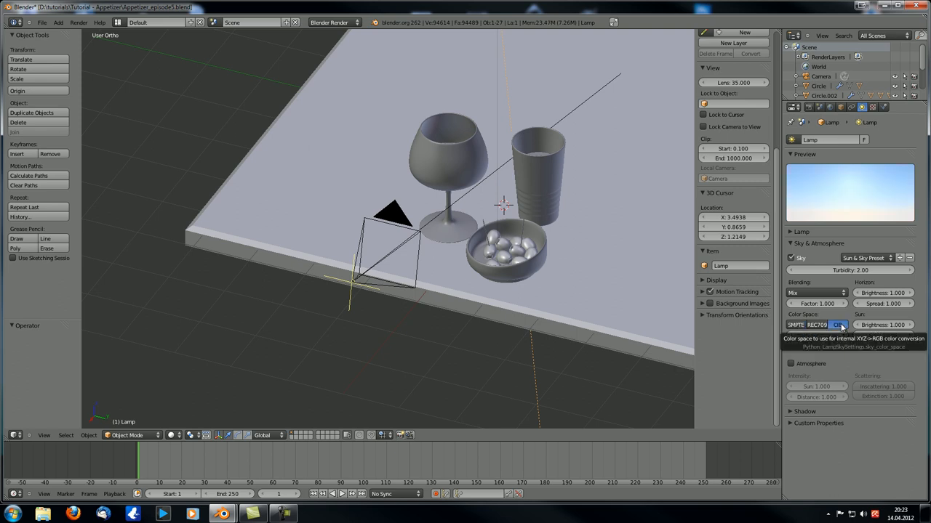
click(883, 325)
text(2)
key(Return)
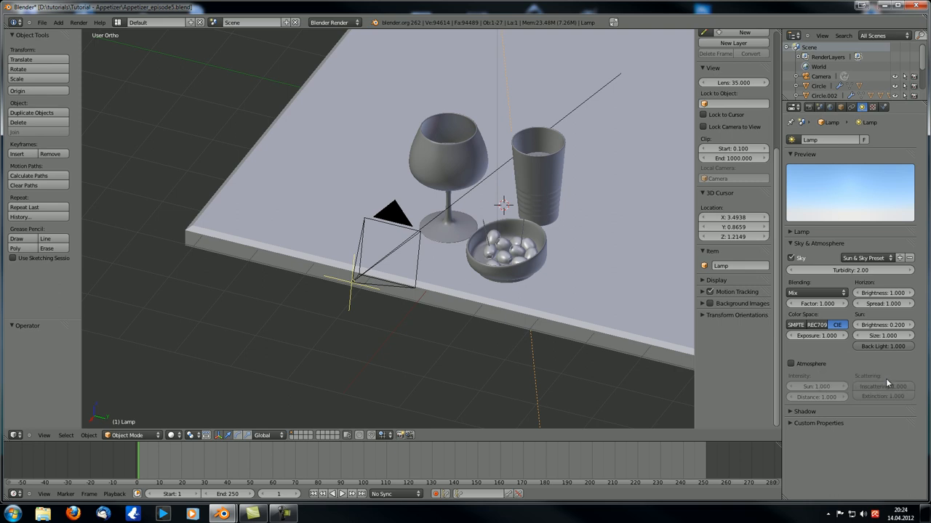
click(790, 244)
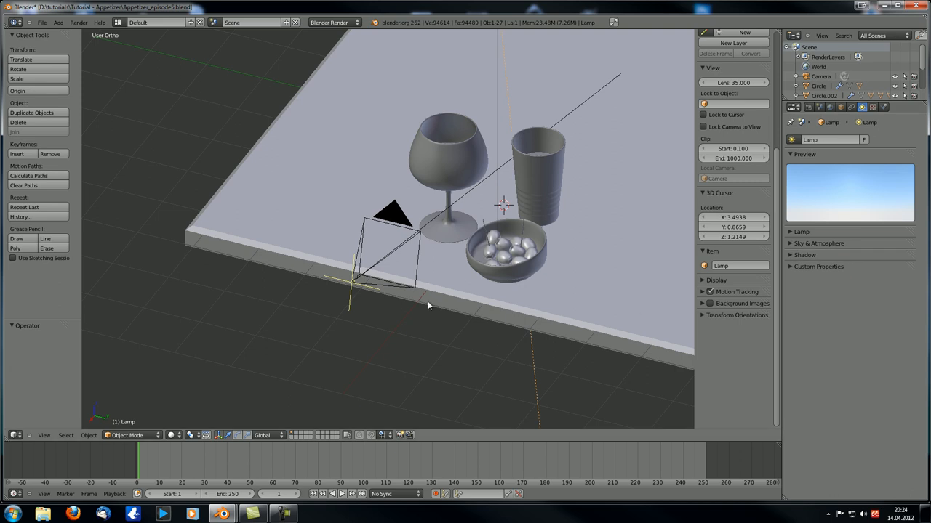
middle_drag(426, 301, 449, 288)
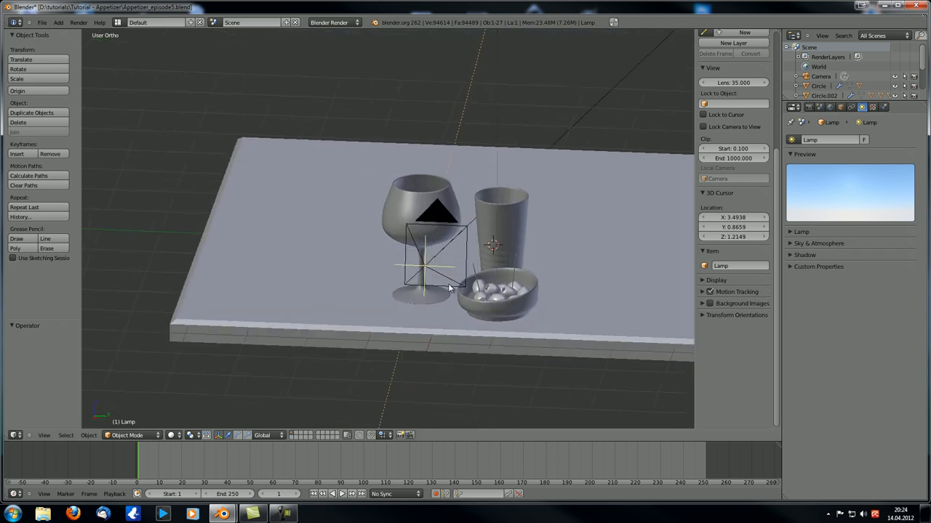
Render the still-life, inspect the soft sky-lit shadows, and return to the scene
key(F12)
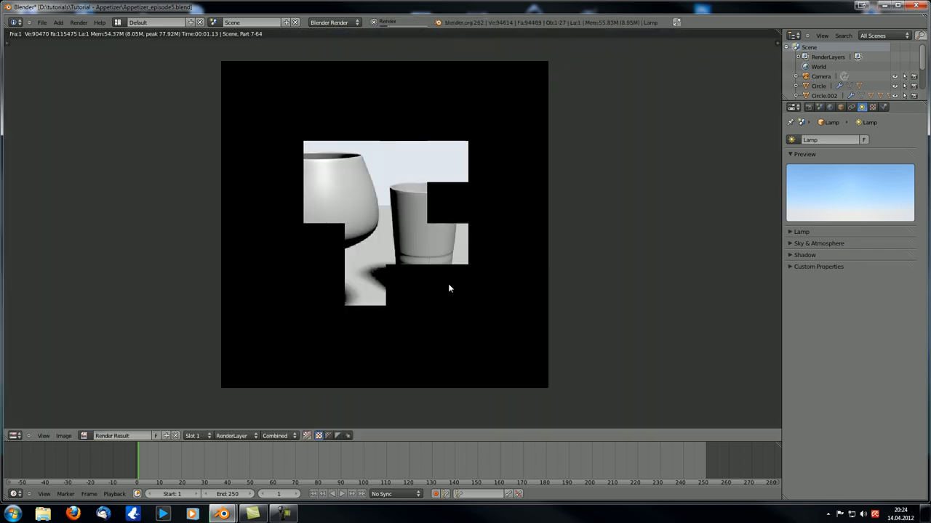
scroll(440, 281, up, 2)
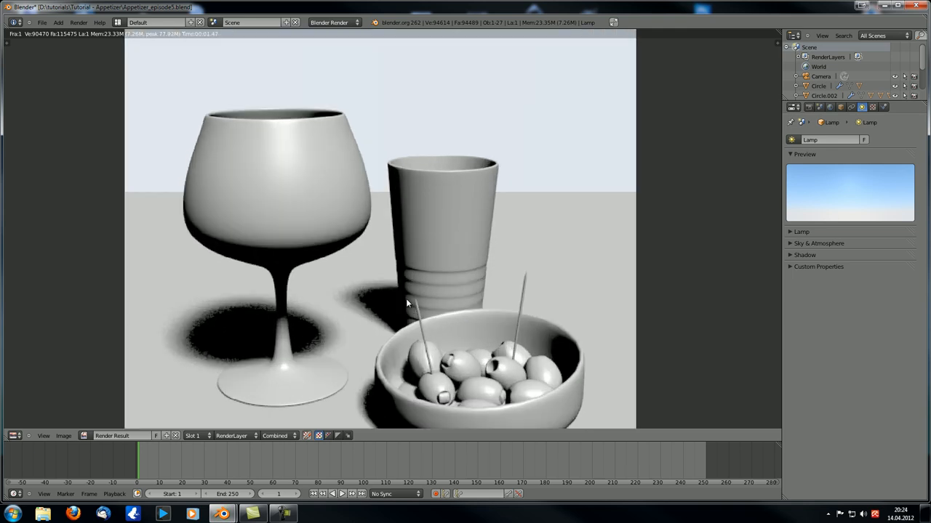
middle_drag(404, 298, 396, 159)
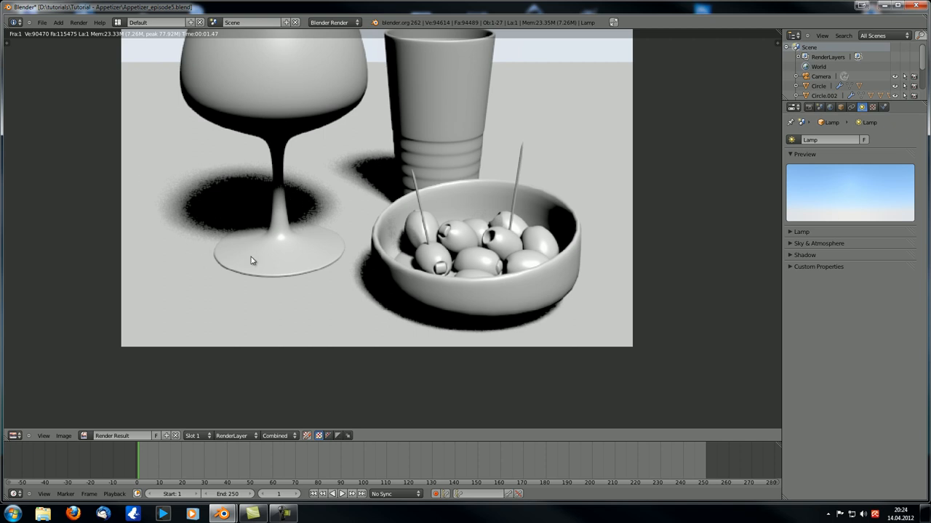
key(Home)
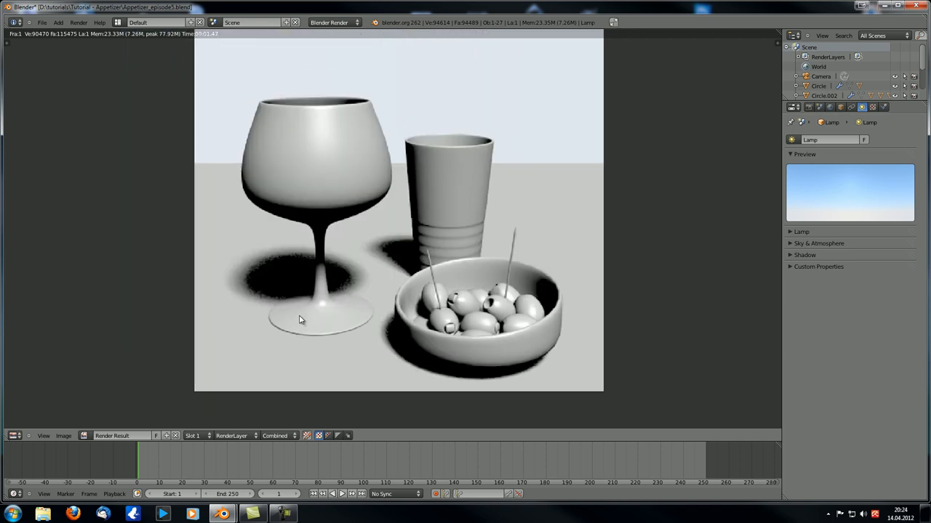
key(Escape)
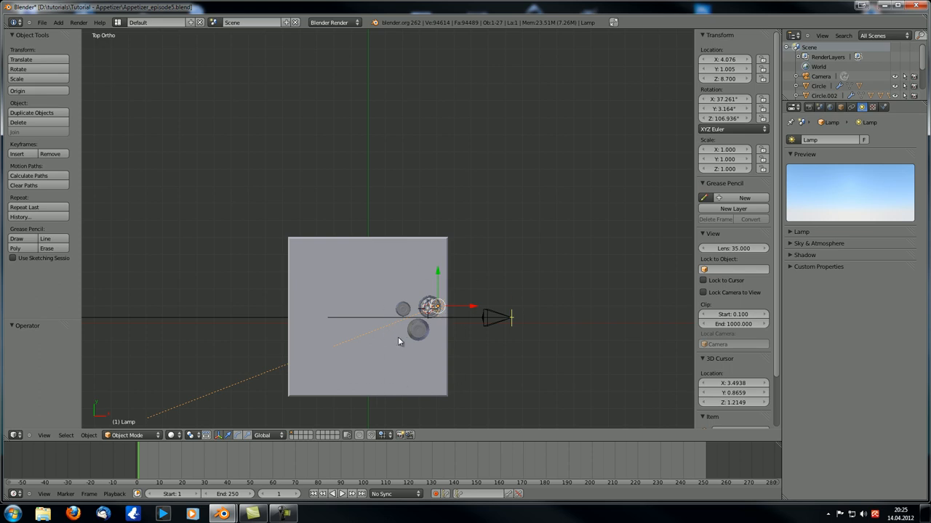
In Top view move the sun lamp further up and right, checking through the camera
shift+middle_drag(430, 346, 456, 329)
key(g)
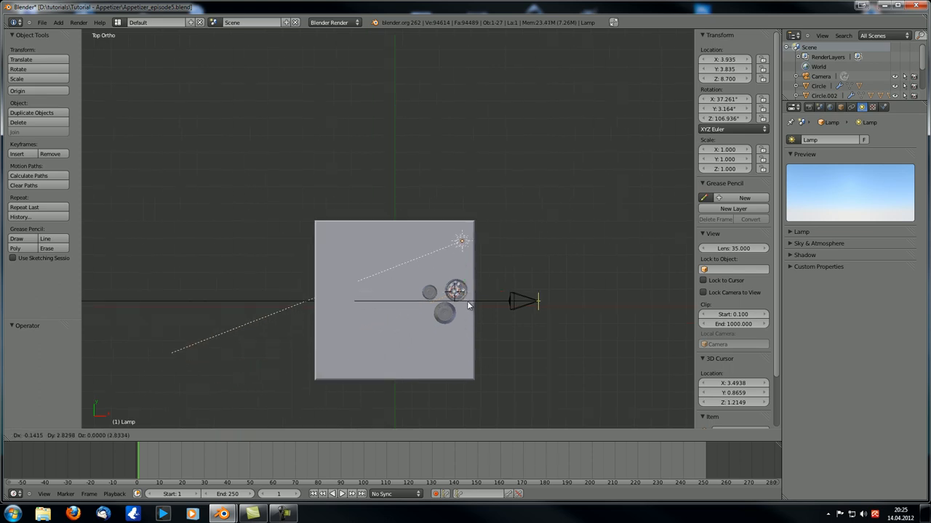
click(452, 386)
key(KP_0)
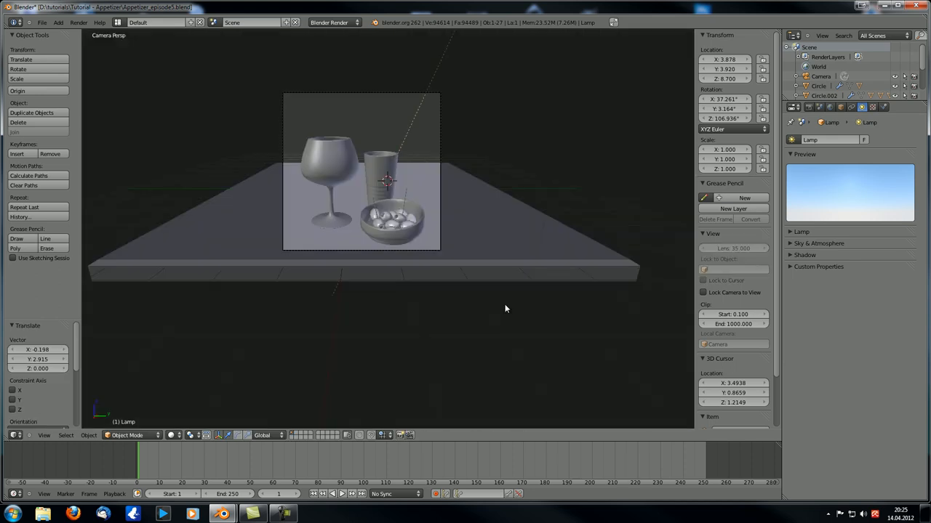
mouse_move(504, 304)
middle_down()
mouse_move(298, 230)
mouse_move(366, 256)
mouse_move(453, 242)
mouse_move(519, 340)
middle_up()
key(KP_7)
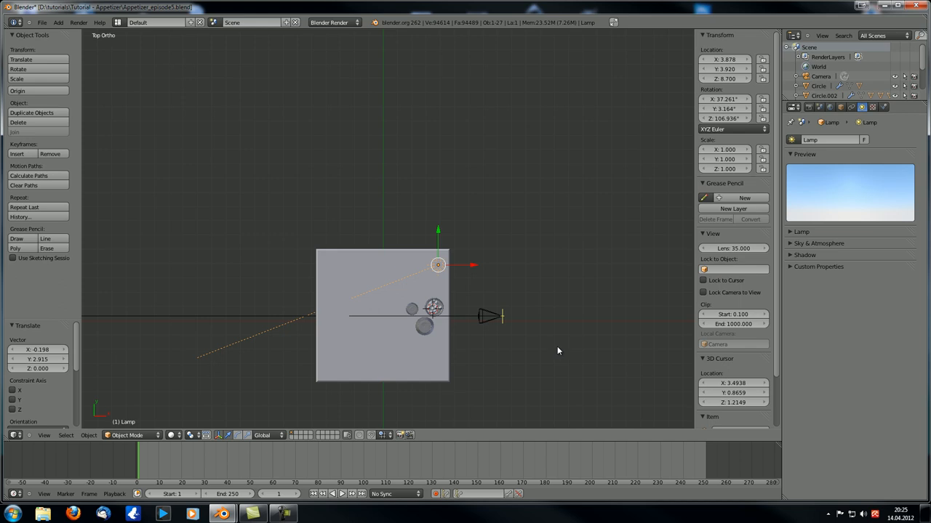
Rotate the sun lamp about -45° and render the still-life again
key(r)
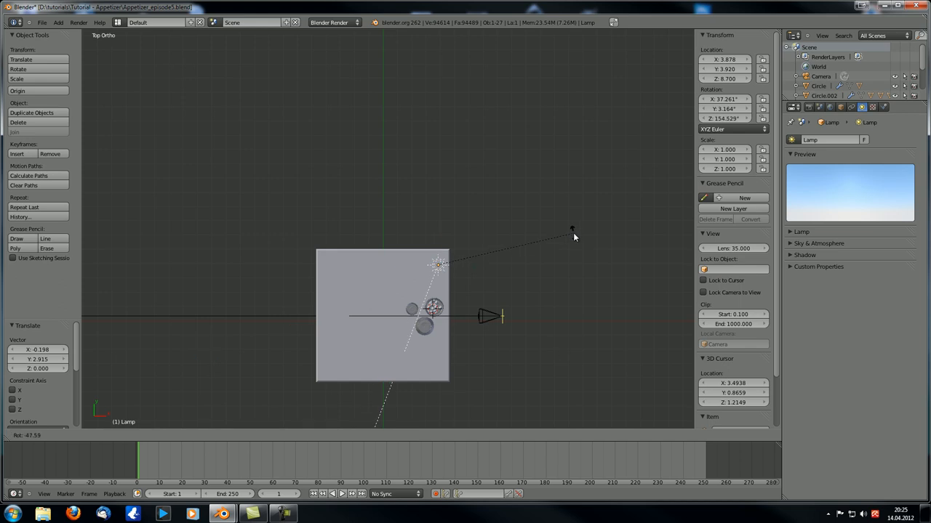
click(573, 233)
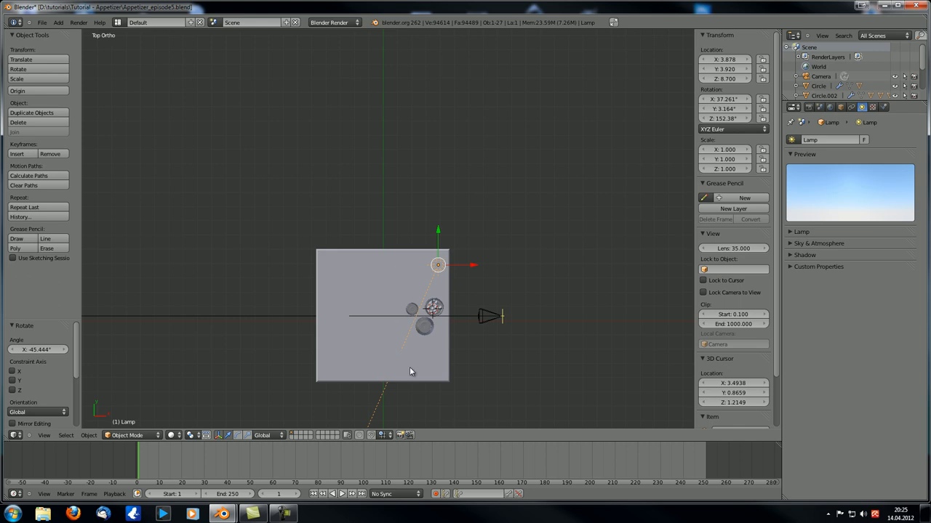
key(F12)
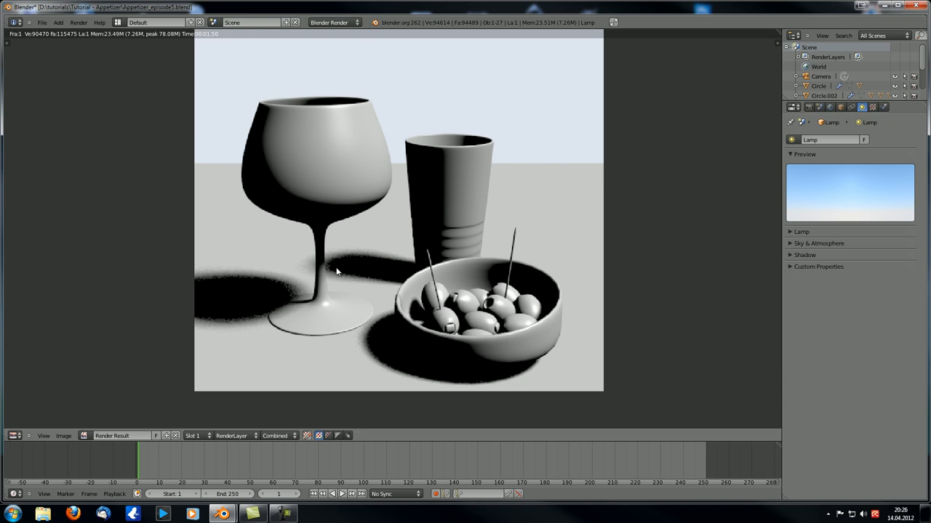
scroll(337, 271, down, 1)
scroll(336, 276, down, 1)
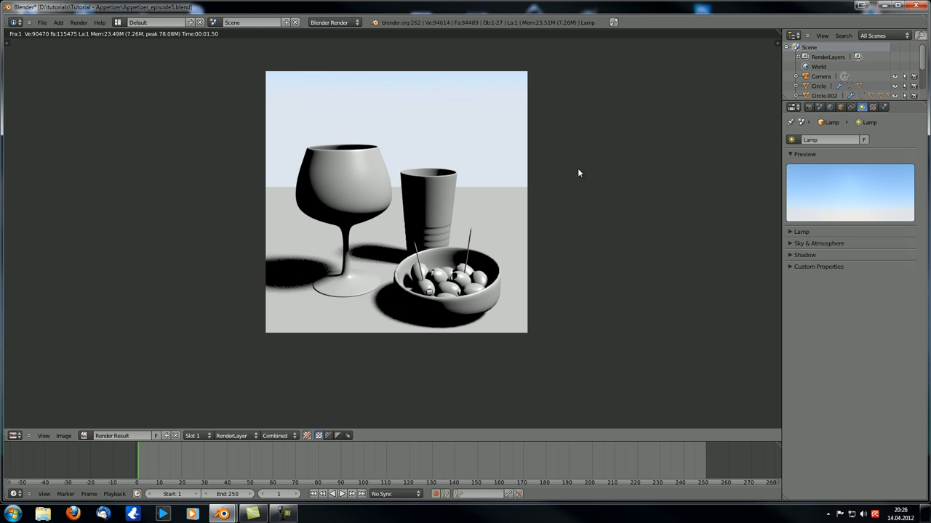
Render the still life again at 100% resolution with F12 and inspect the soft angled shadows
click(809, 107)
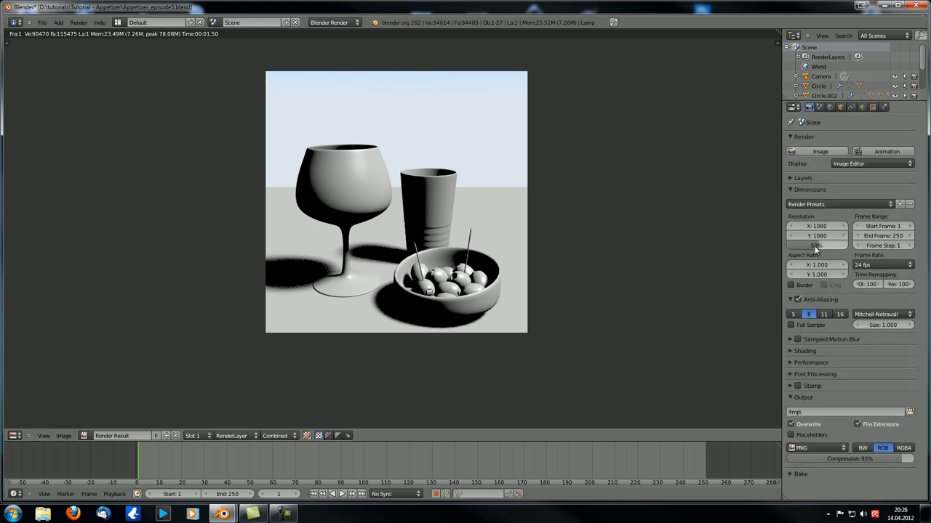
middle_drag(576, 282, 524, 283)
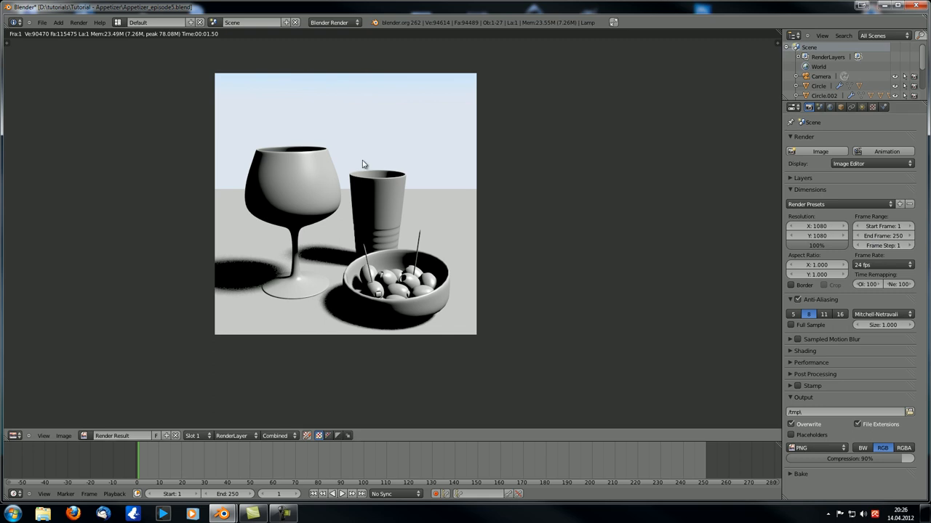
middle_drag(423, 252, 516, 221)
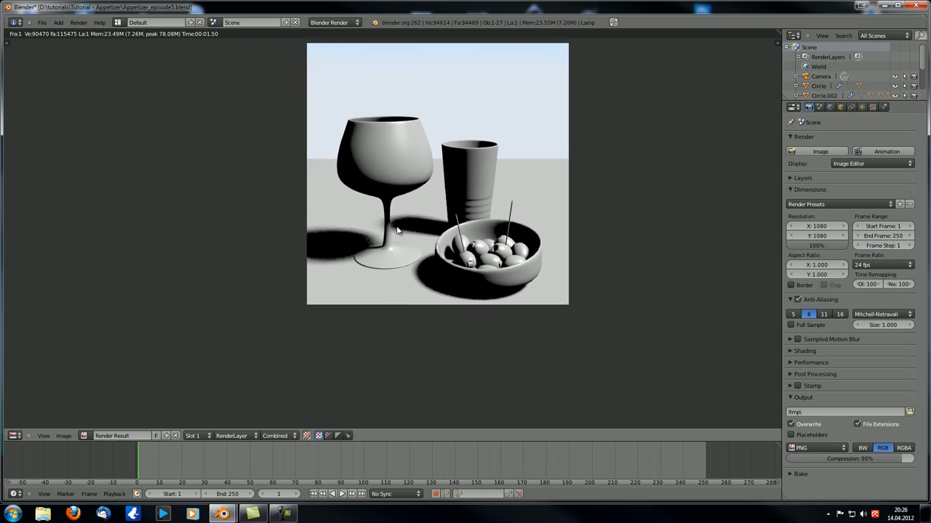
key(F12)
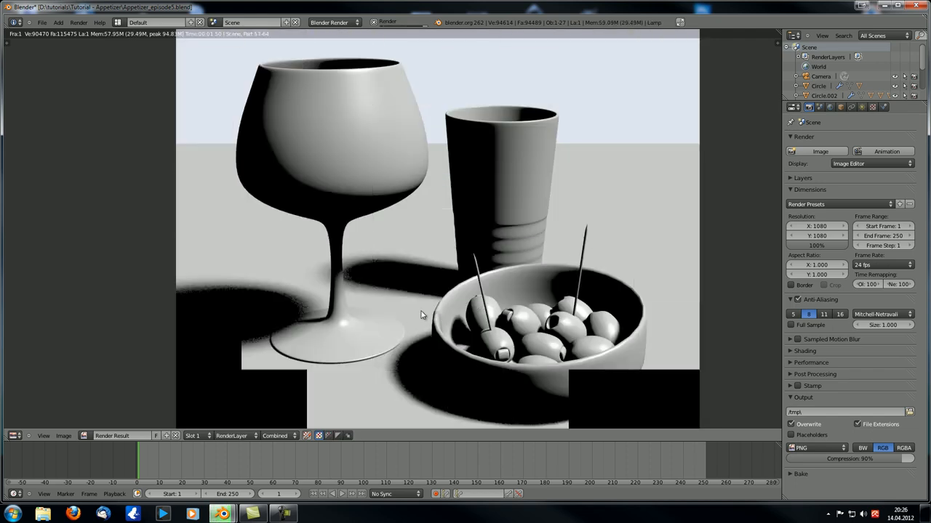
middle_drag(458, 277, 407, 291)
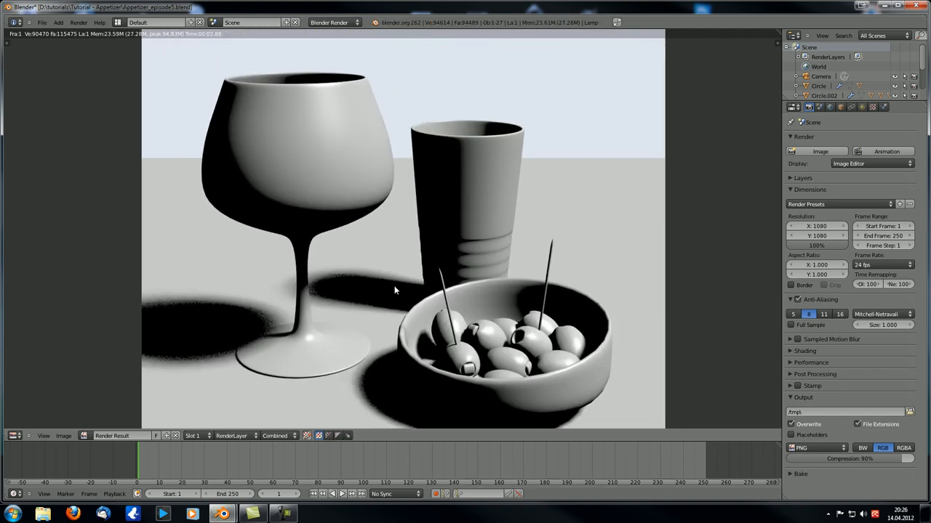
scroll(396, 290, down, 1)
scroll(509, 288, up, 1)
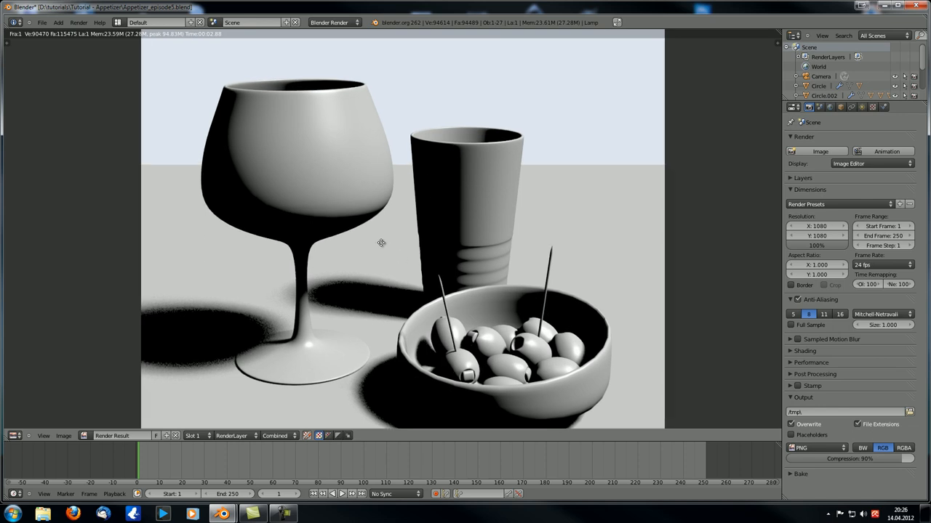
middle_drag(382, 242, 386, 236)
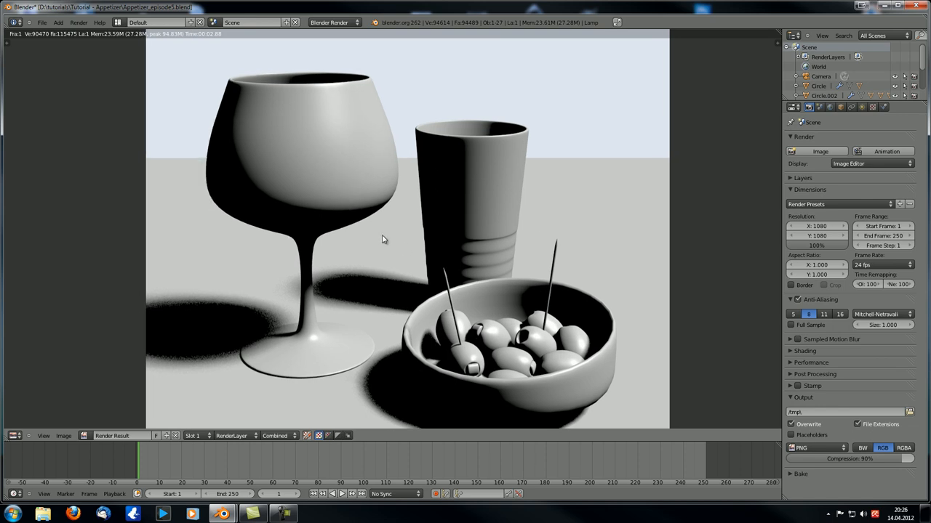
scroll(383, 239, down, 1)
scroll(383, 240, up, 1)
scroll(384, 242, down, 1)
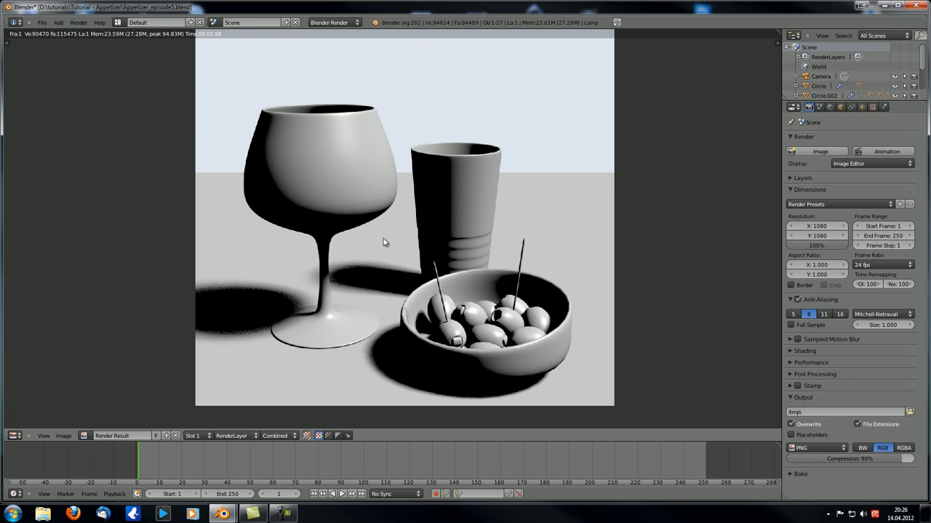
middle_drag(368, 269, 336, 243)
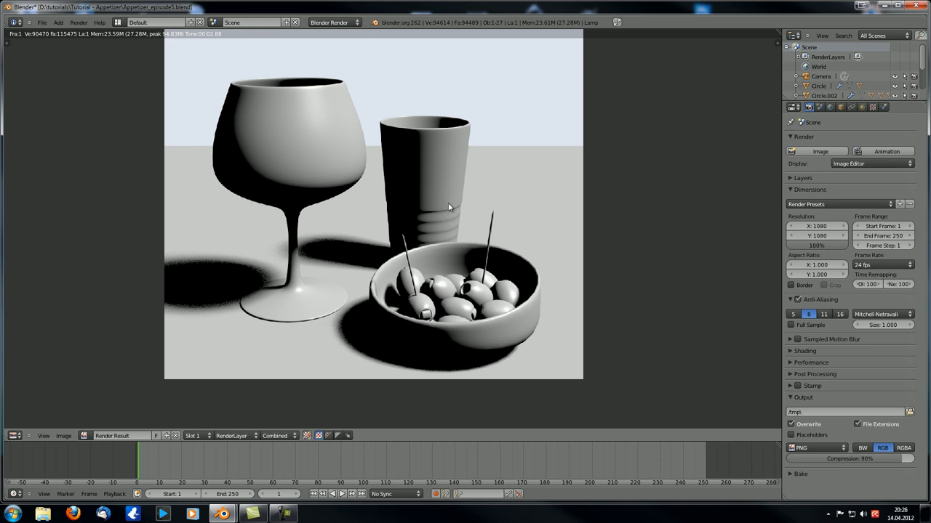
Bring up the World properties, leave the render and return to the top-down scene view
click(829, 108)
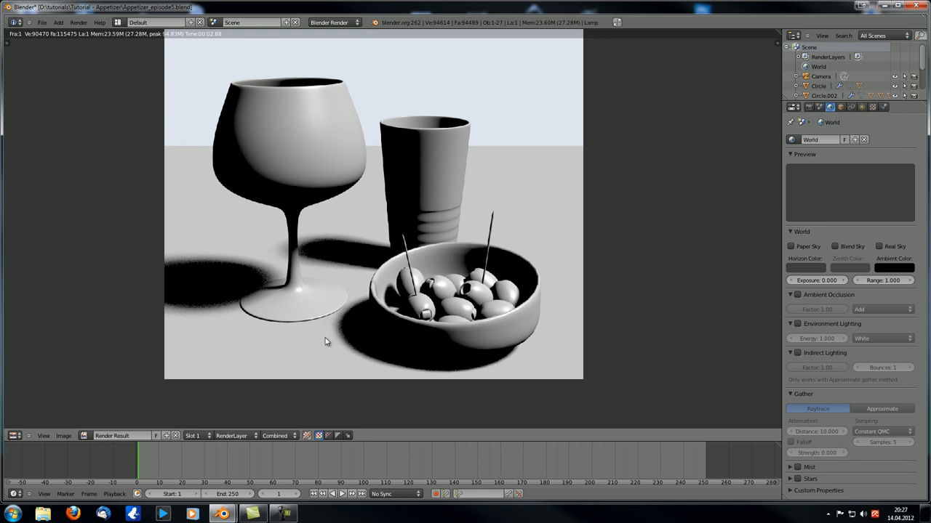
key(Escape)
shift+middle_drag(383, 341, 383, 267)
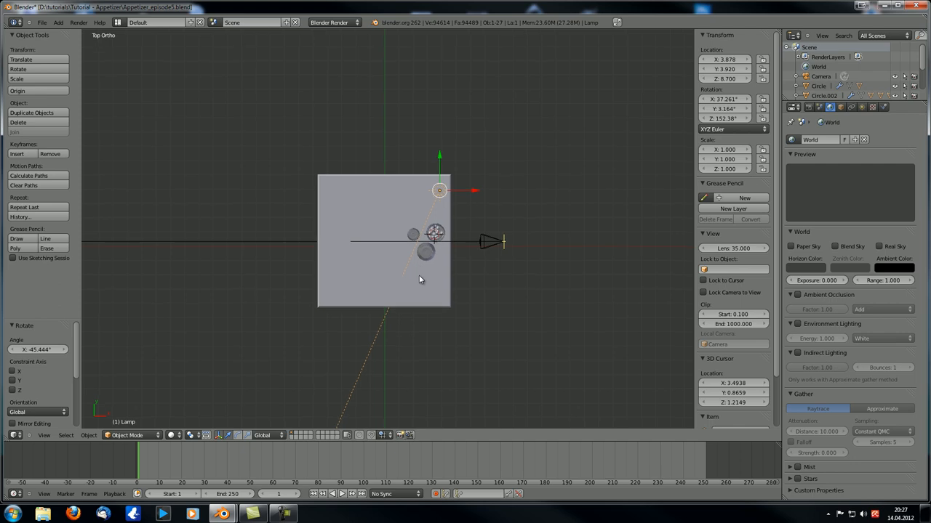
Duplicate the key sun lamp to the table's opposite corner and rotate it about 176° to face back across
shift+middle_drag(419, 270, 427, 247)
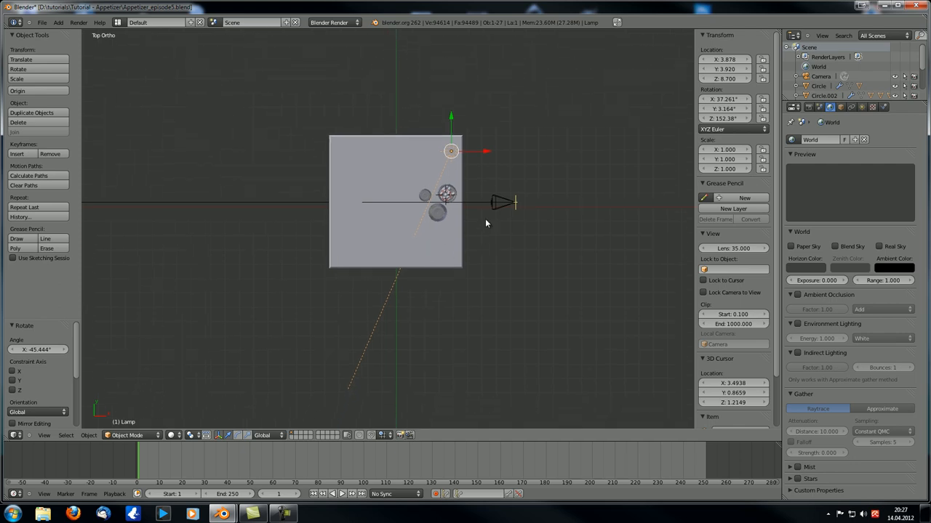
key(shift+d)
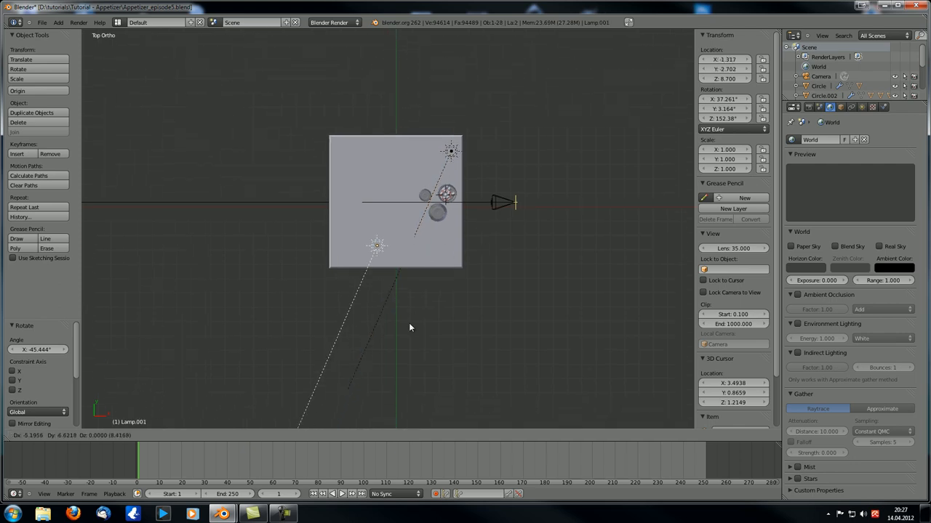
click(411, 322)
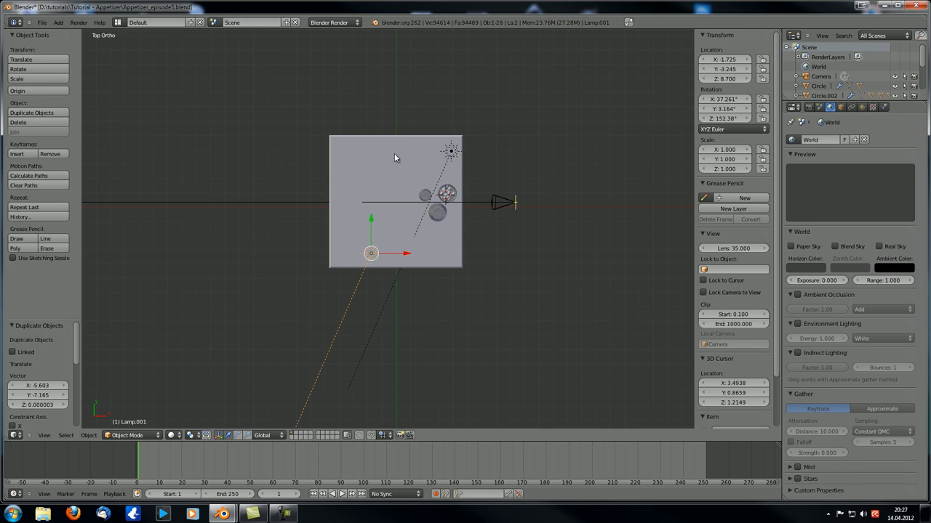
mouse_move(394, 155)
middle_down()
mouse_move(342, 189)
mouse_move(349, 158)
mouse_move(343, 169)
middle_up()
key(KP_7)
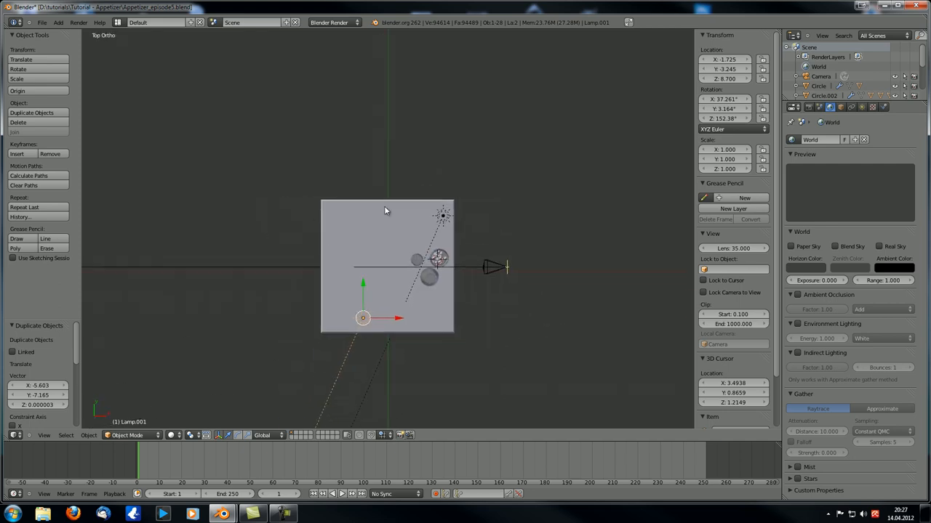
key(r)
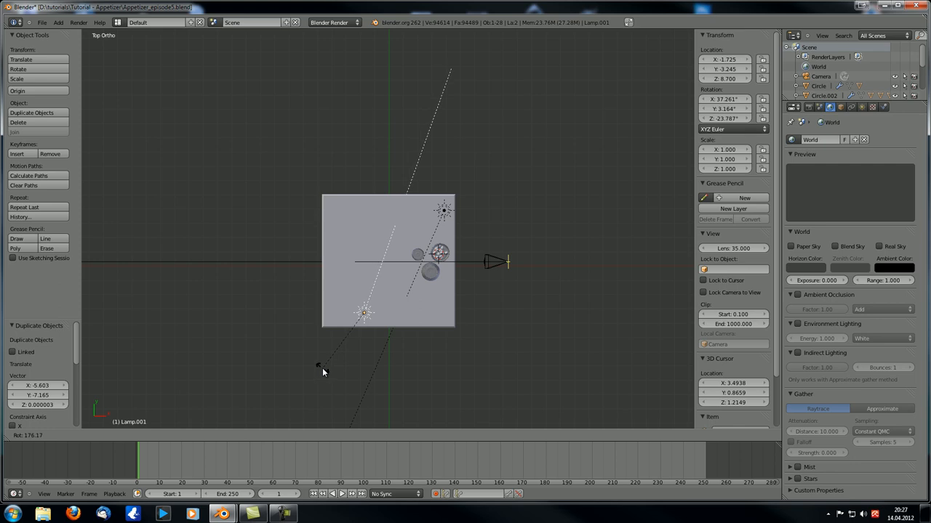
click(322, 368)
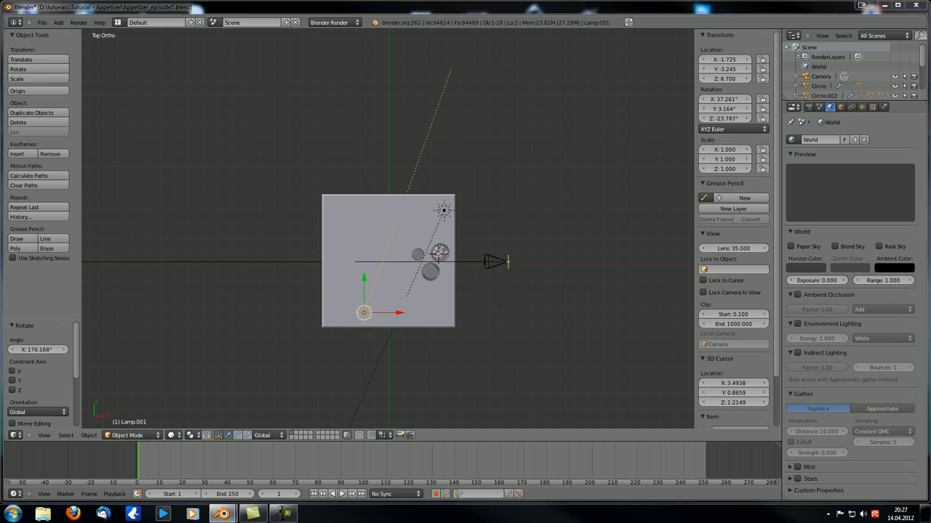
Lower the new fill lamp's energy to 0.3 in its Lamp data settings
click(863, 107)
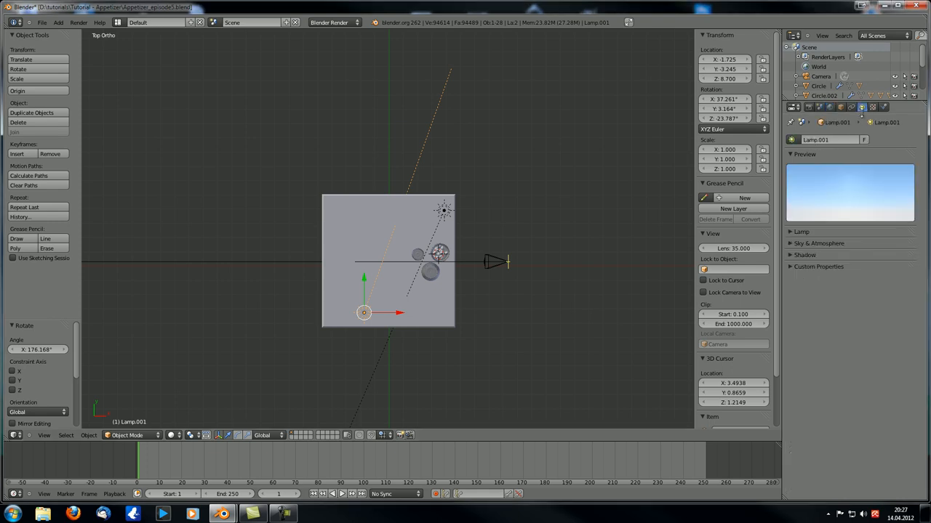
click(801, 231)
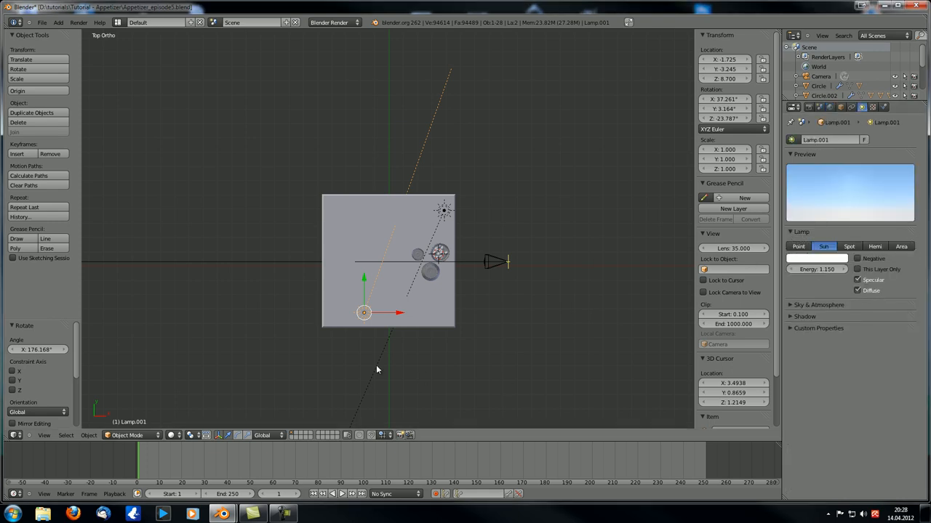
mouse_move(402, 333)
middle_down()
mouse_move(370, 296)
mouse_move(354, 147)
middle_up()
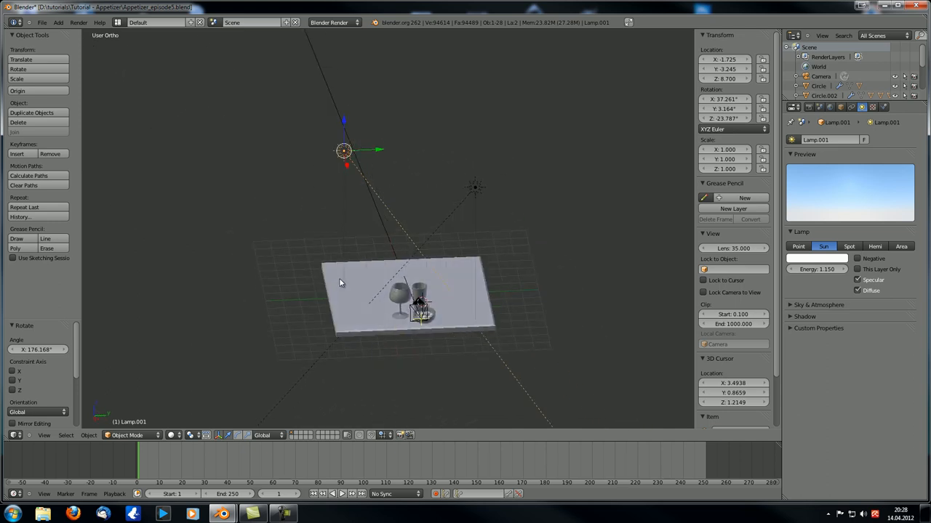
middle_drag(351, 259, 381, 249)
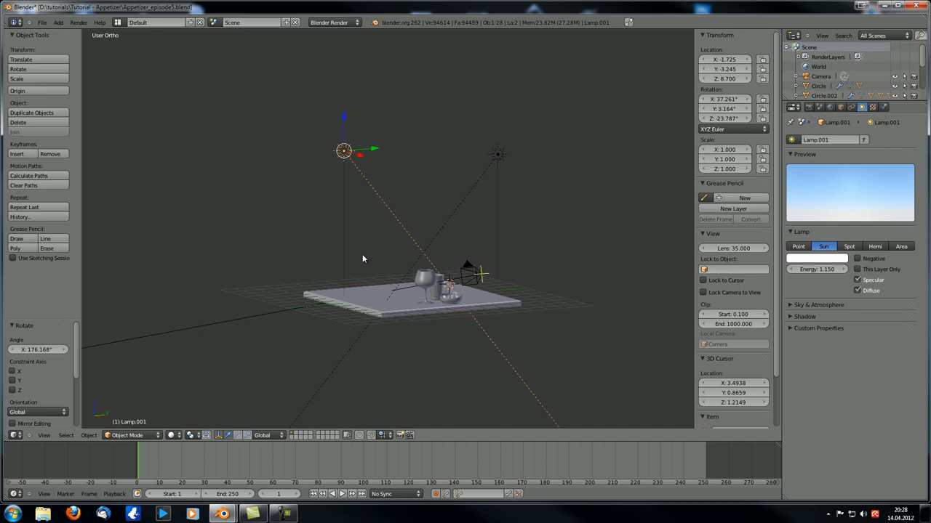
middle_drag(362, 258, 362, 233)
click(821, 269)
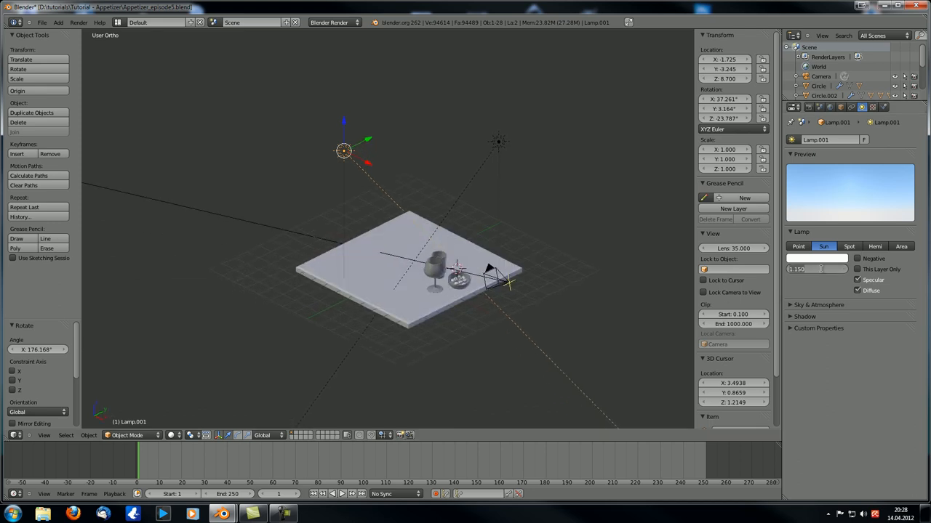
text(.3)
key(Return)
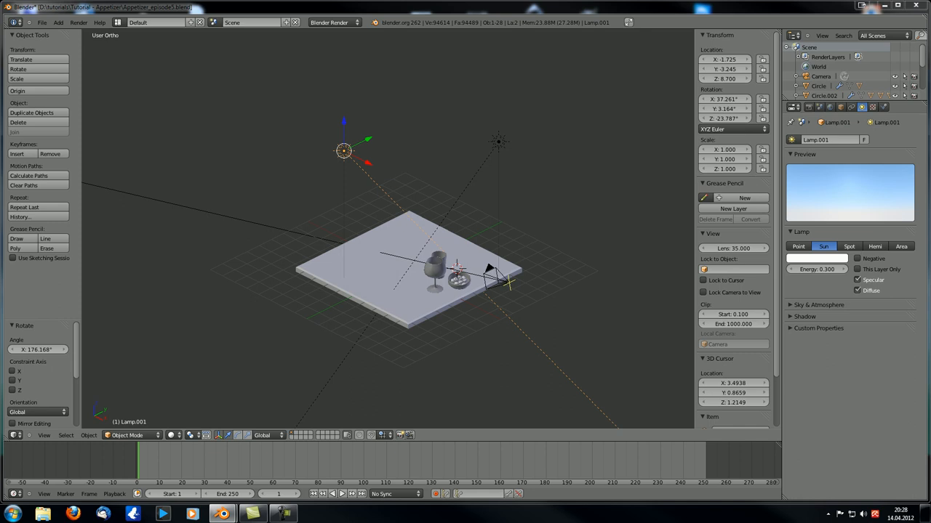
Tint the Lamp.001 fill lamp a pale light blue on the colour wheel instead of white
click(829, 261)
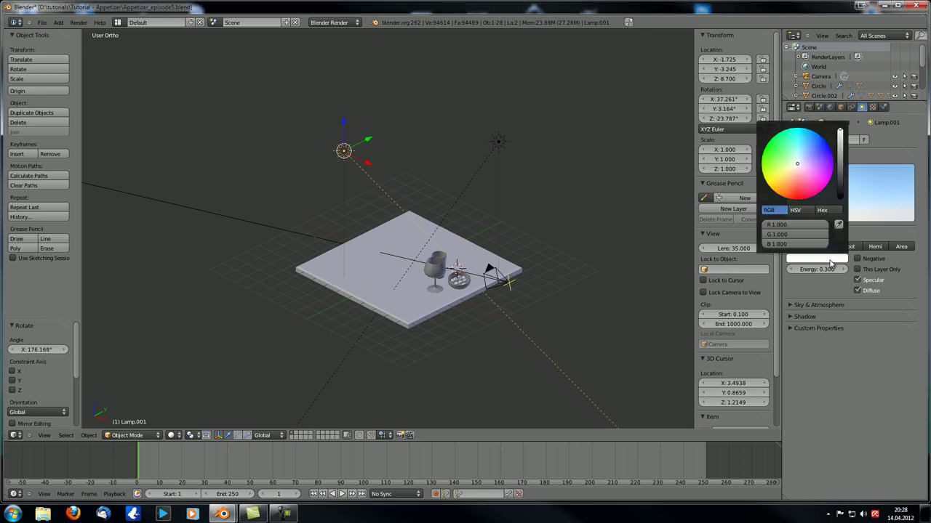
click(807, 162)
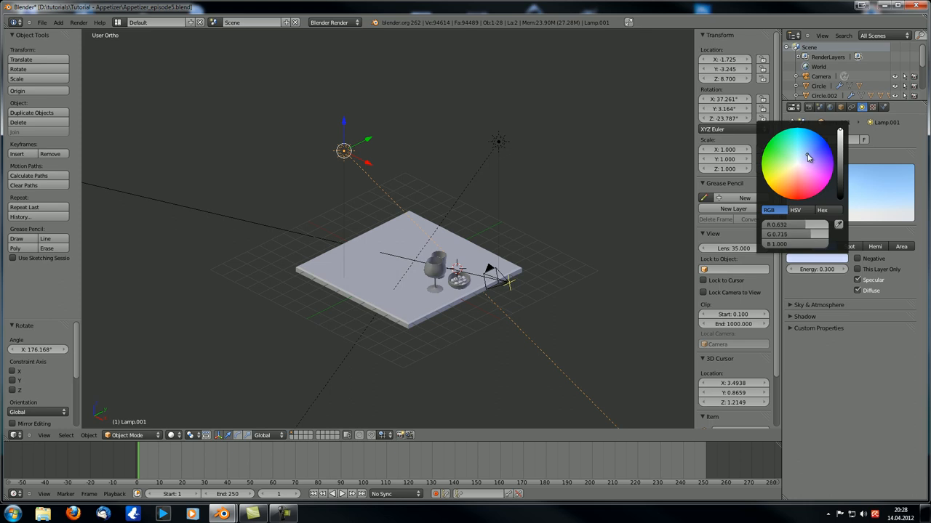
drag(807, 158, 810, 155)
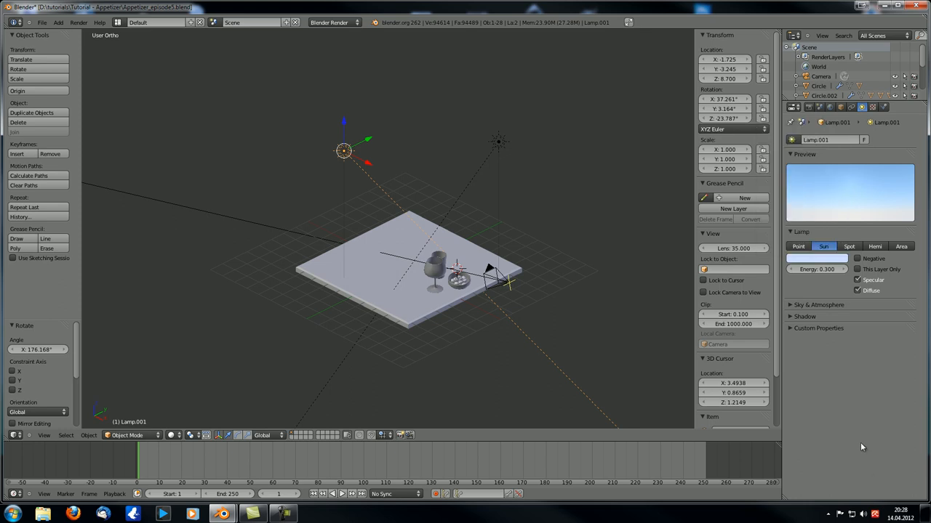
middle_drag(377, 294, 394, 283)
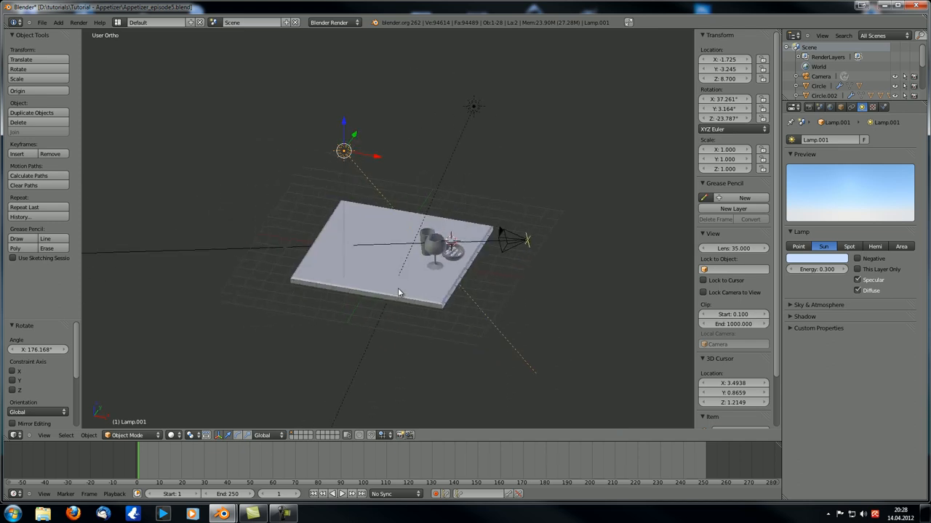
Set the bluish fill lamp's Shadow option to No Shadow
click(799, 316)
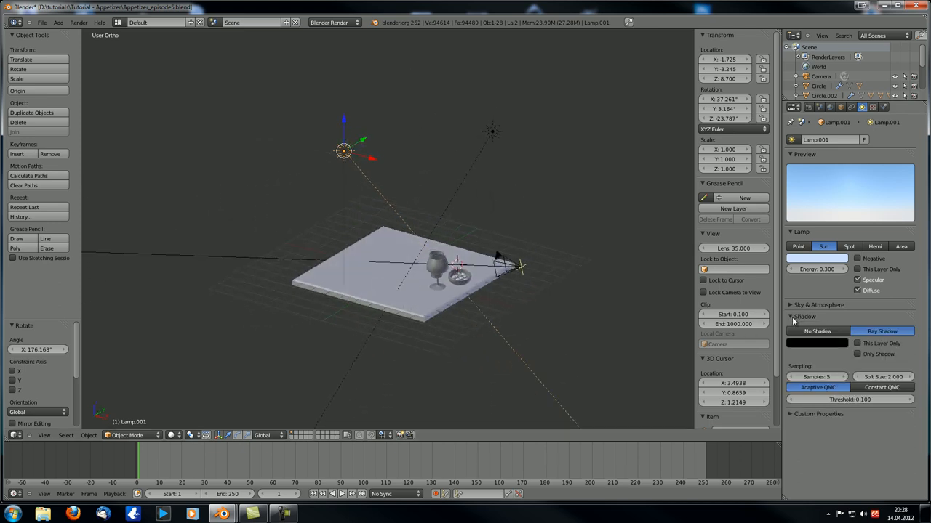
click(819, 331)
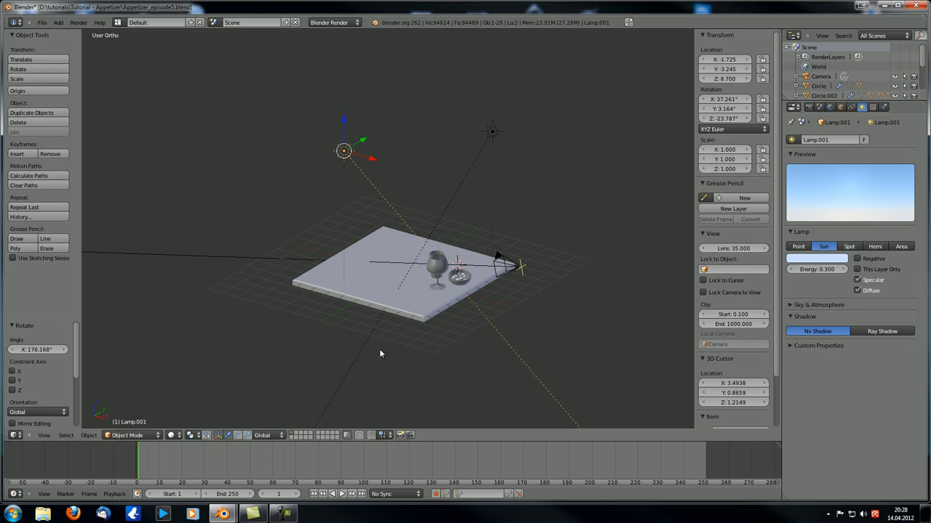
mouse_move(450, 357)
middle_down()
mouse_move(379, 321)
mouse_move(336, 154)
middle_up()
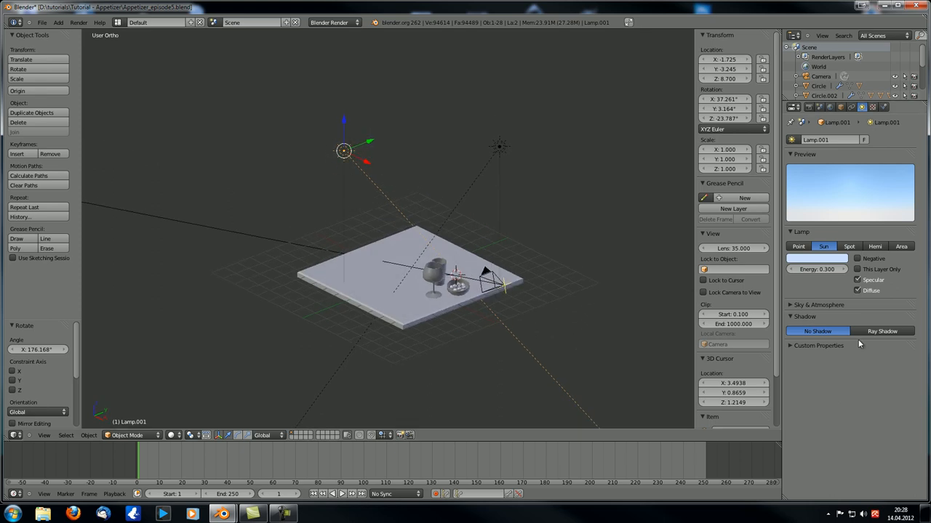
middle_drag(492, 329, 275, 251)
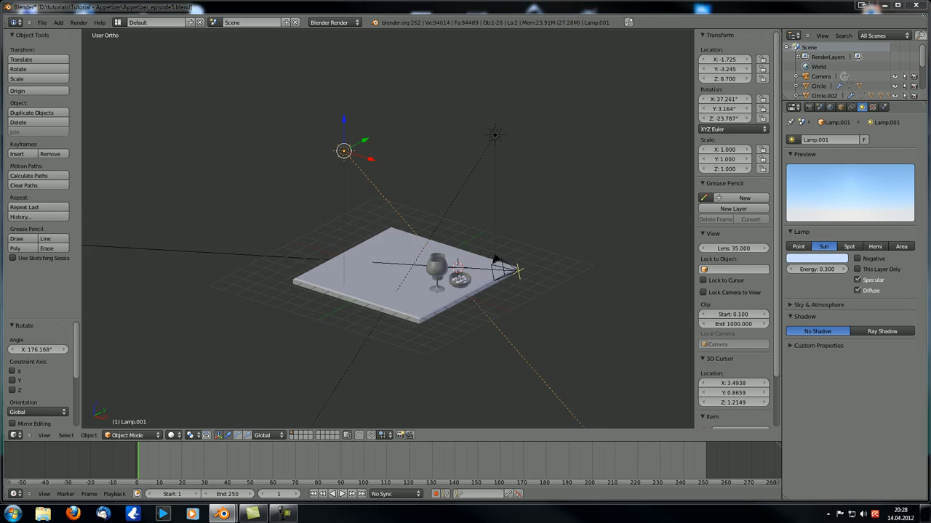
middle_drag(356, 236, 357, 305)
Untick Sky in the lamp's Sky & Atmosphere settings and fold the panel away
click(819, 304)
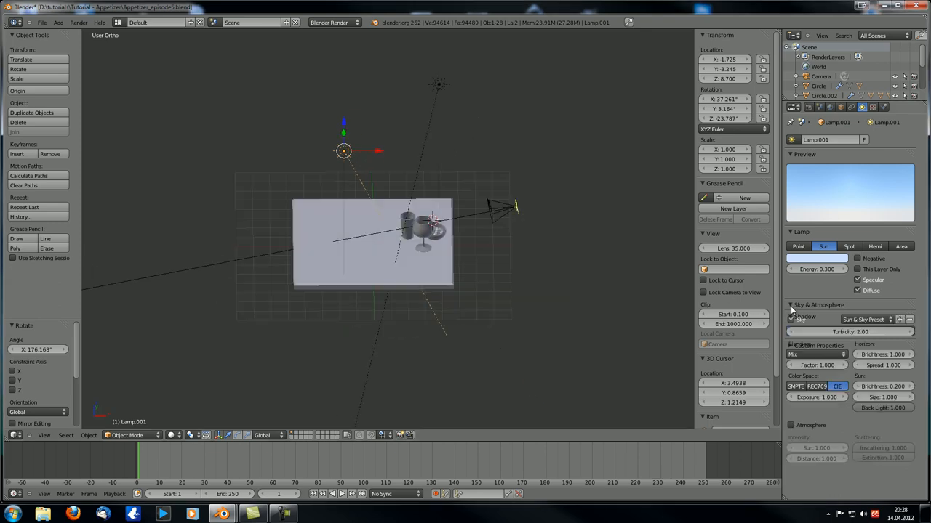
middle_drag(480, 276, 499, 291)
click(791, 319)
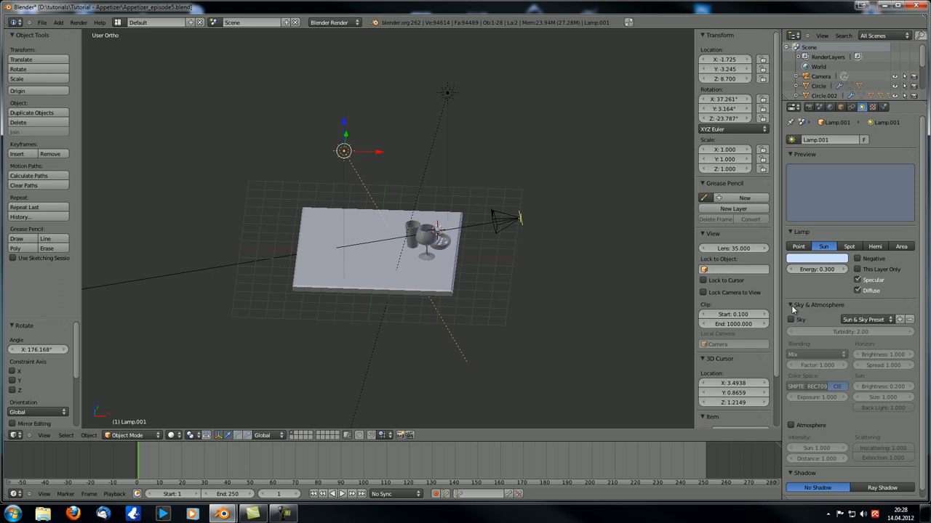
click(791, 305)
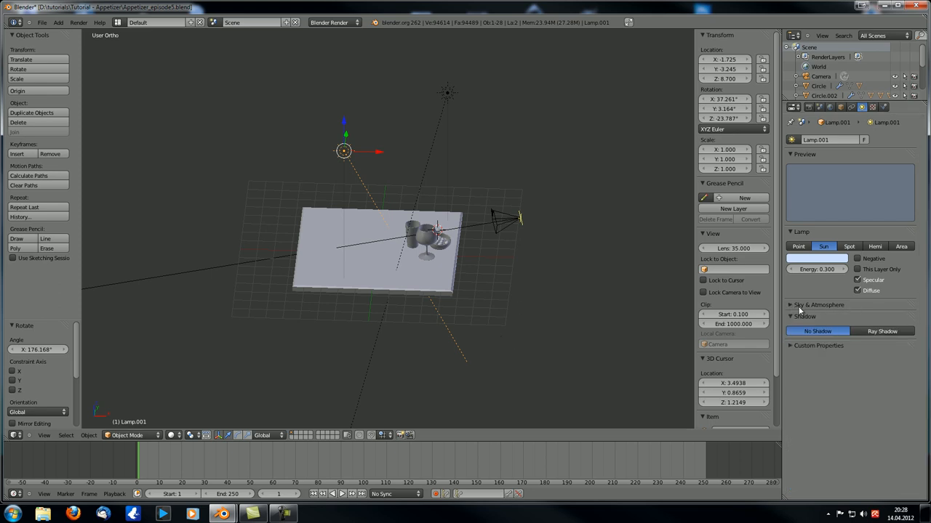
mouse_move(449, 91)
middle_down()
mouse_move(395, 209)
mouse_move(428, 157)
middle_up()
Render the glasses and olive bowl with the bluish fill light and inspect the water glass up close
key(KP_7)
key(F12)
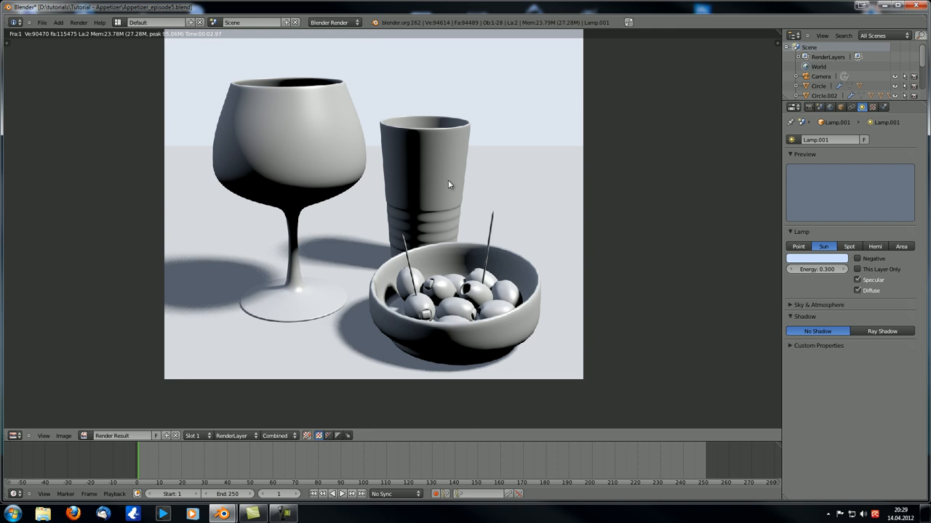
scroll(448, 240, up, 4)
scroll(407, 181, up, 2)
scroll(377, 136, up, 2)
middle_drag(291, 109, 234, 209)
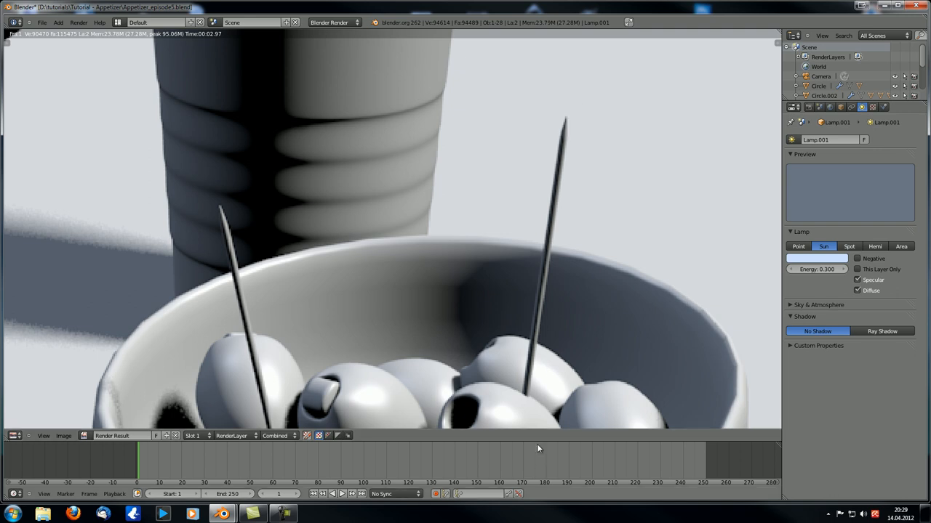
scroll(324, 323, down, 5)
middle_drag(341, 316, 402, 291)
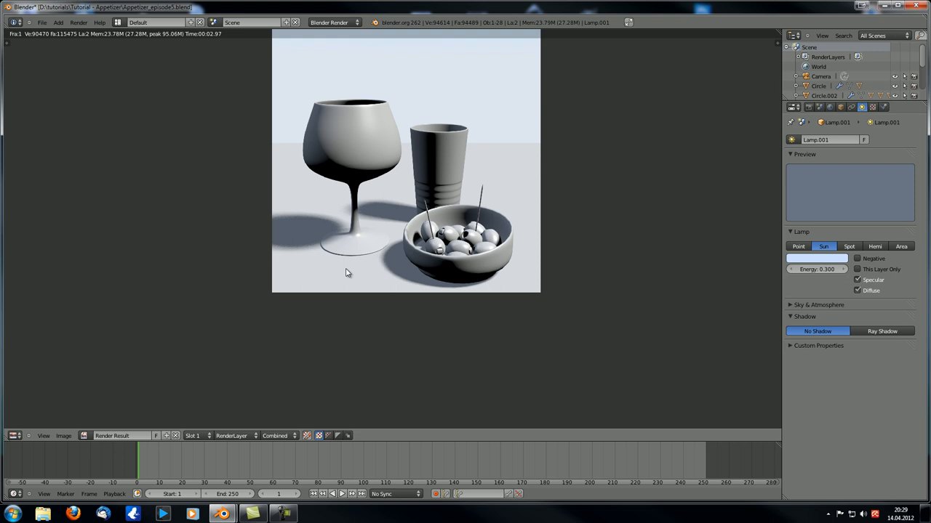
Duplicate the fill lamp in place as Lamp.002, cancelling the move and a first rotation
key(Escape)
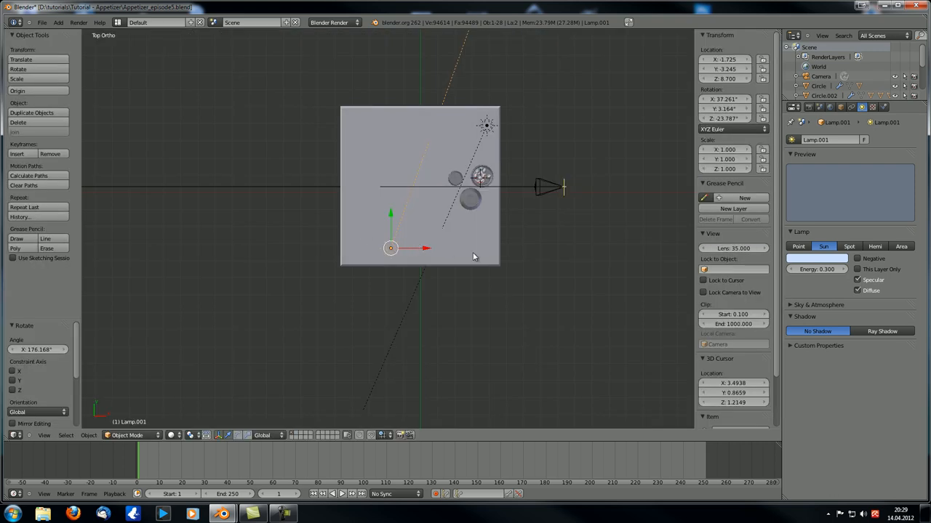
key(shift+d)
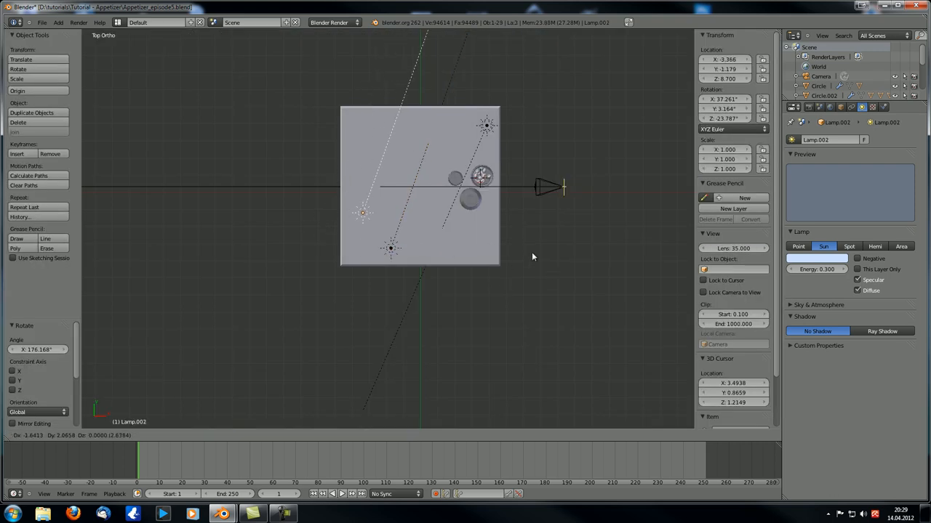
right_click(542, 269)
key(r)
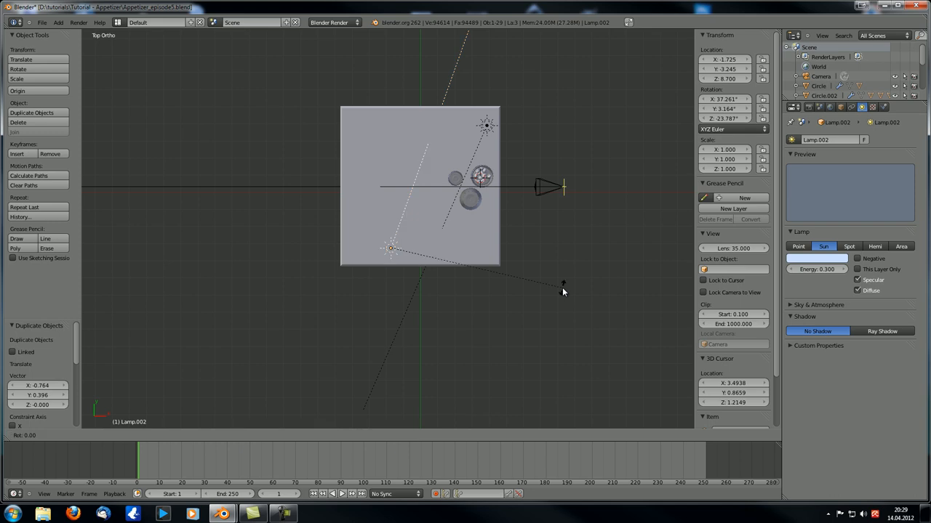
right_click(562, 292)
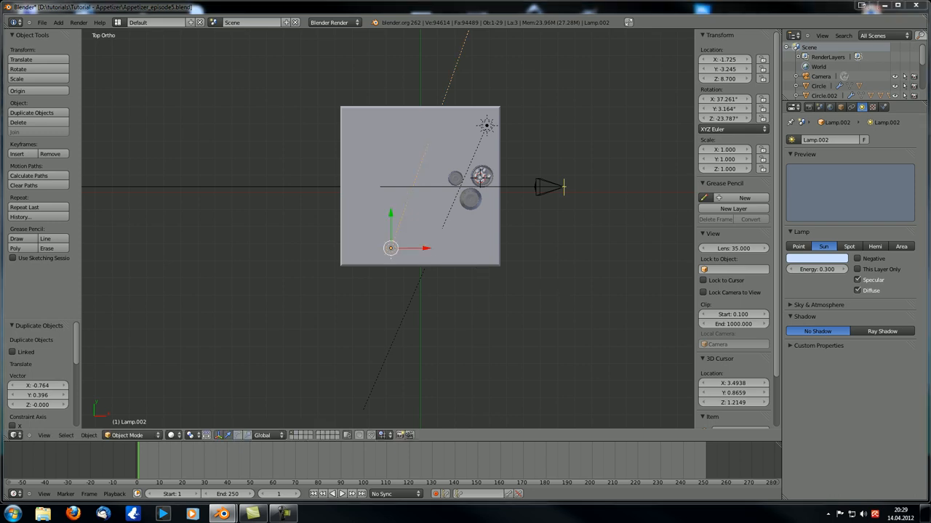
Rotate Lamp.002 about -72° in top view so it lights the scene from another direction
middle_drag(428, 305, 425, 302)
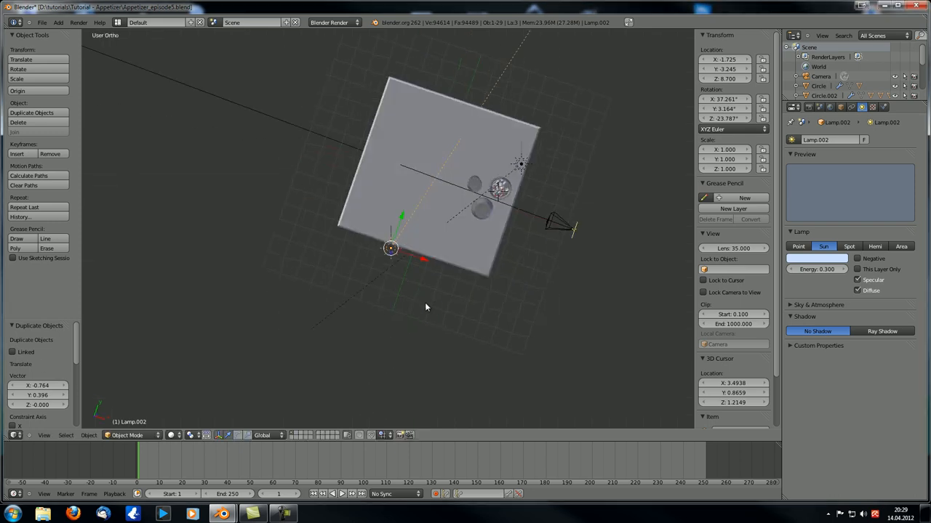
key(KP_7)
key(r)
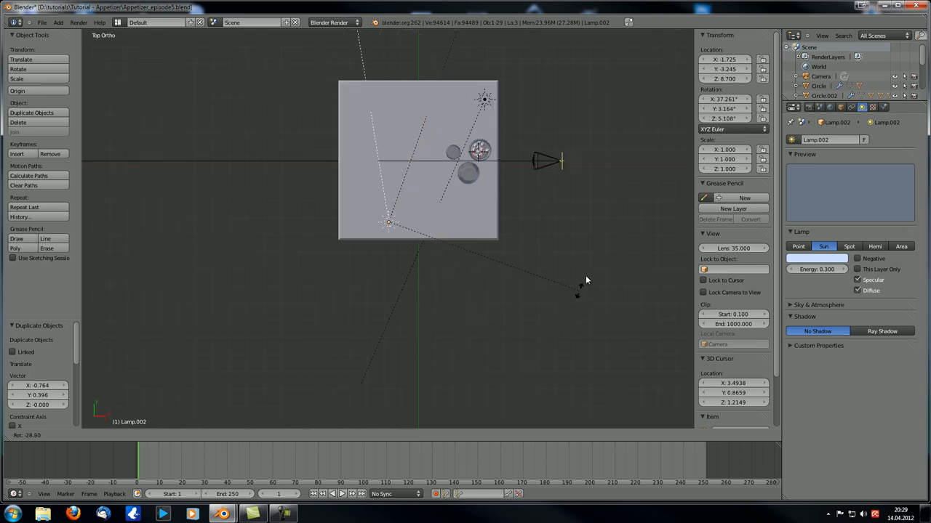
click(603, 131)
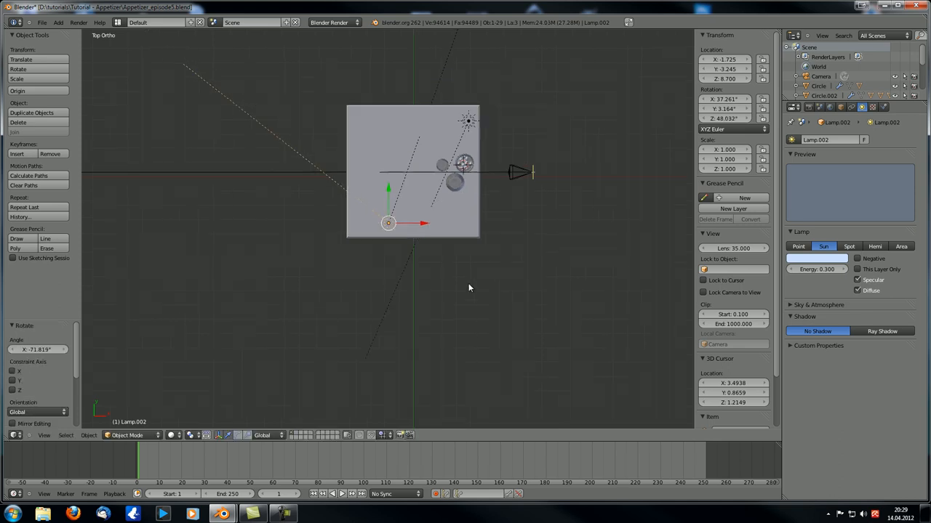
mouse_move(459, 279)
middle_down()
mouse_move(418, 249)
mouse_move(412, 275)
middle_up()
Render the still life with both bluish fill lamps, then switch the editor back to 3D View
key(F12)
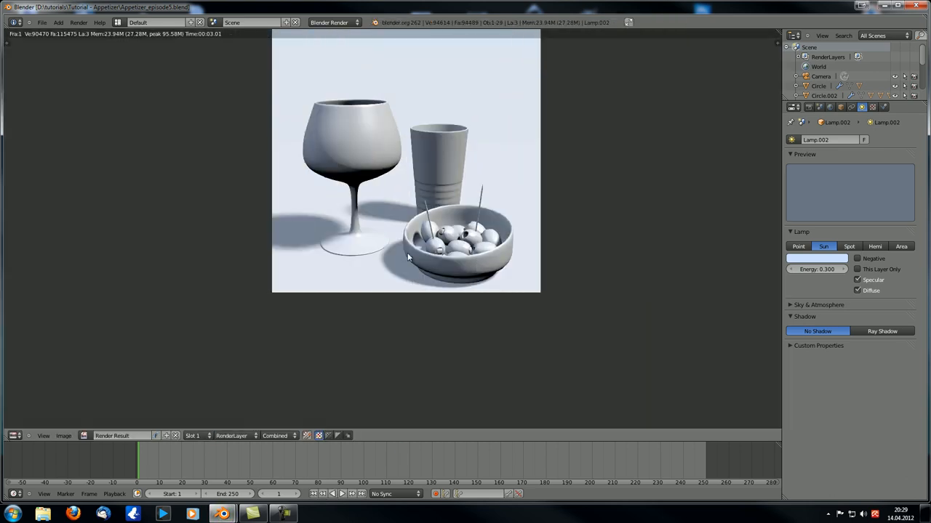
scroll(433, 252, up, 2)
scroll(407, 253, up, 2)
middle_drag(407, 252, 390, 283)
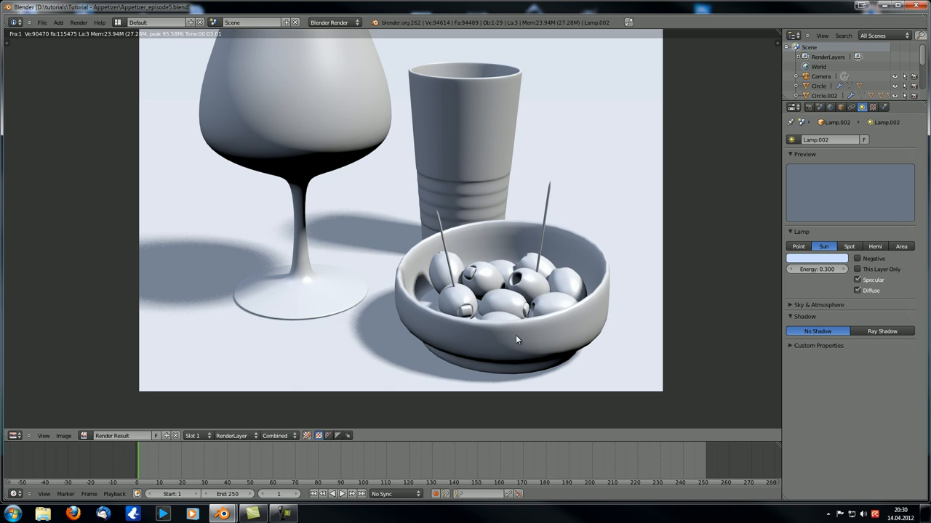
scroll(491, 329, down, 1)
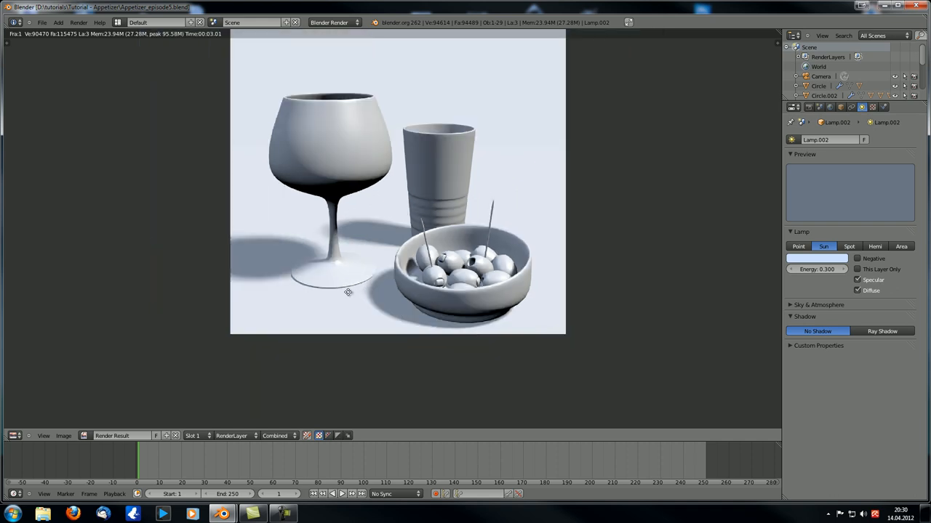
scroll(407, 313, down, 1)
click(15, 436)
click(44, 425)
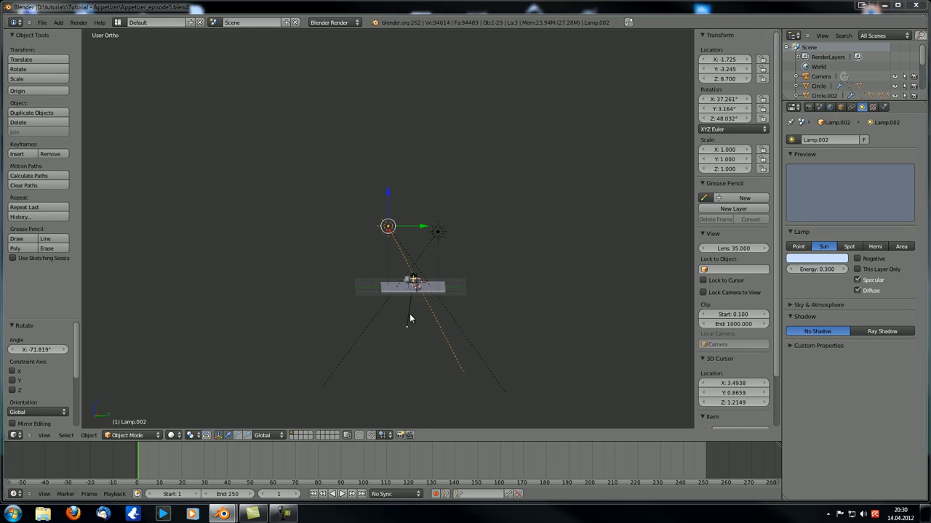
key(KP_1)
scroll(400, 283, up, 3)
shift+middle_drag(431, 268, 272, 152)
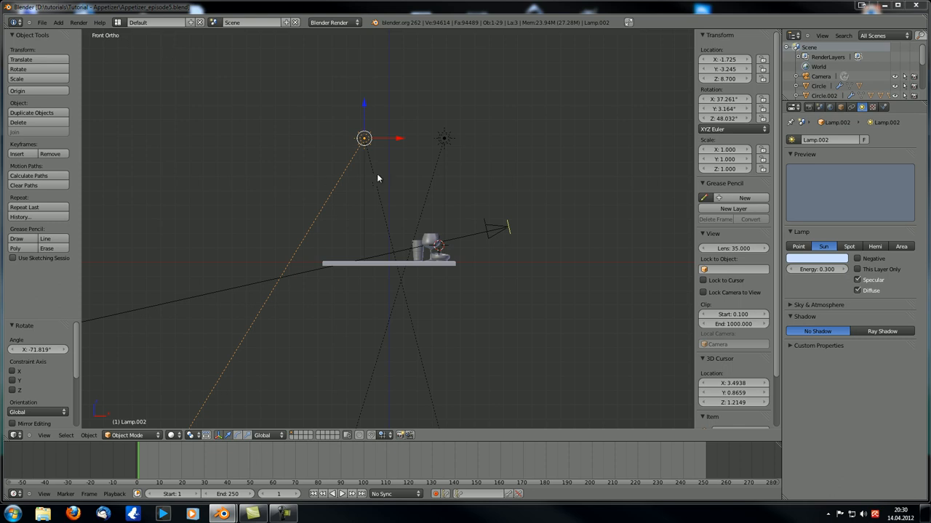
mouse_move(377, 177)
middle_down()
mouse_move(377, 298)
mouse_move(378, 290)
middle_up()
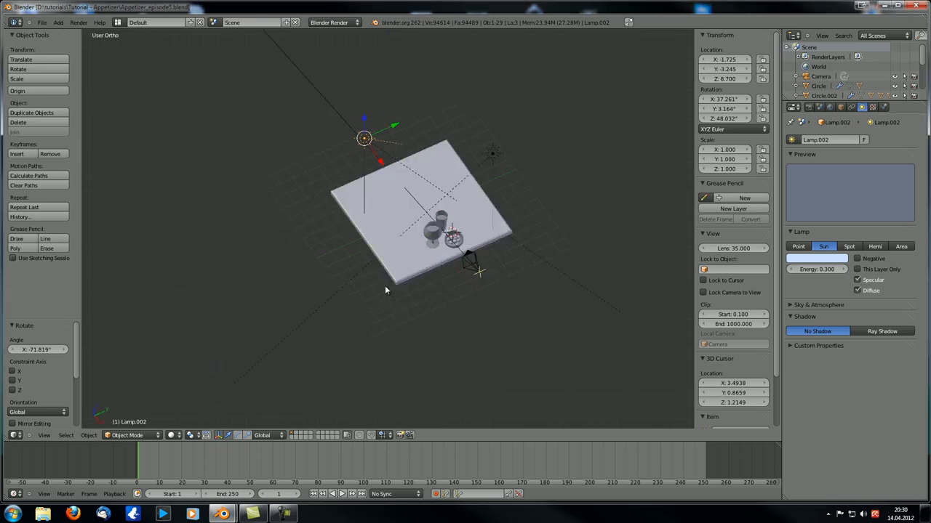